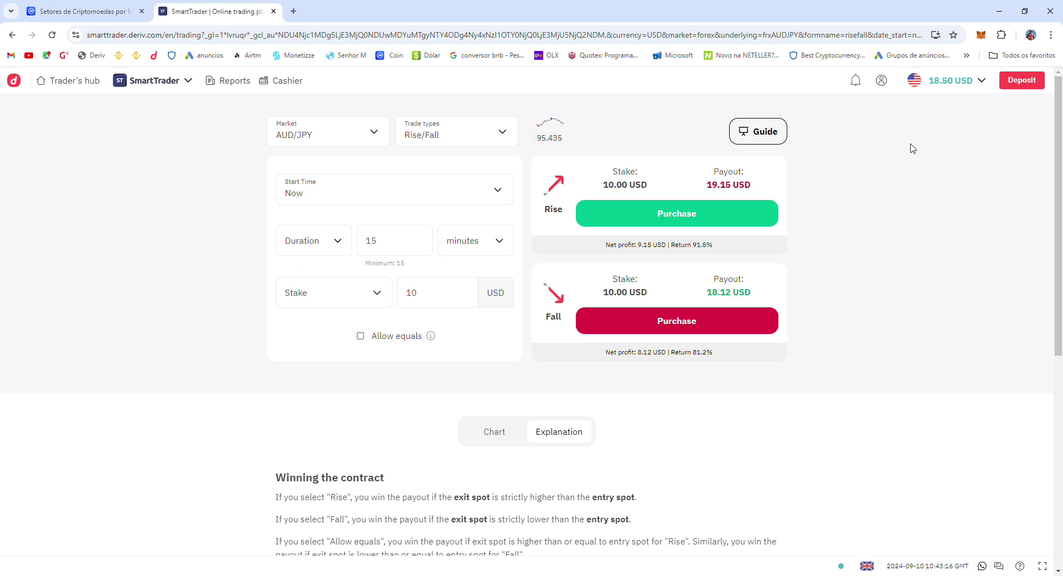
Choose Jump 10 Index from the derived synthetics as the market to trade
{"action": "left_click", "coordinate": [374, 139]}
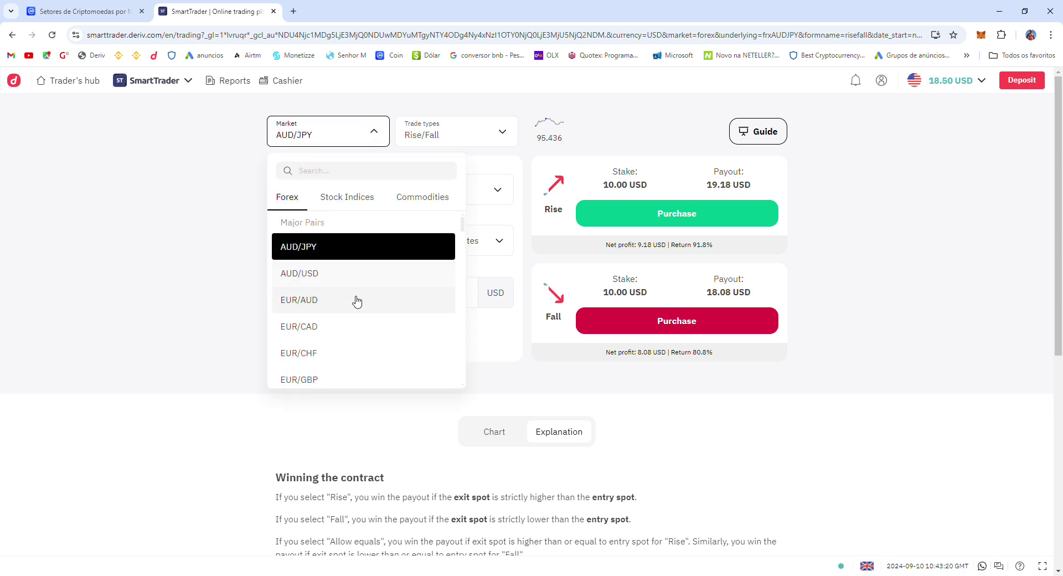
{"action": "scroll", "coordinate": [357, 302], "scroll_direction": "down", "scroll_amount": 2}
{"action": "scroll", "coordinate": [357, 302], "scroll_direction": "down", "scroll_amount": 5}
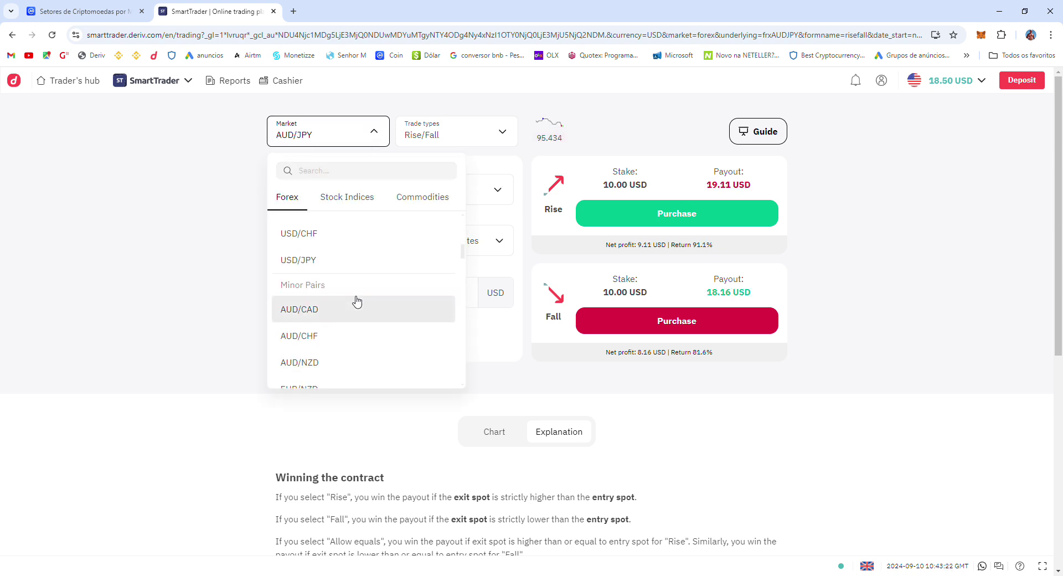
{"action": "scroll", "coordinate": [358, 301], "scroll_direction": "down", "scroll_amount": 6}
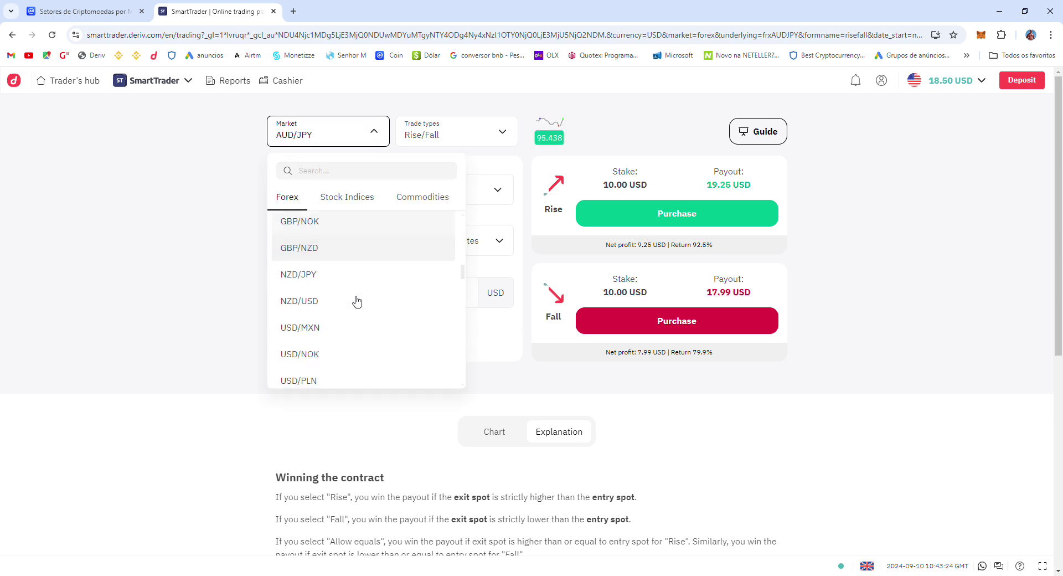
{"action": "scroll", "coordinate": [357, 302], "scroll_direction": "down", "scroll_amount": 5}
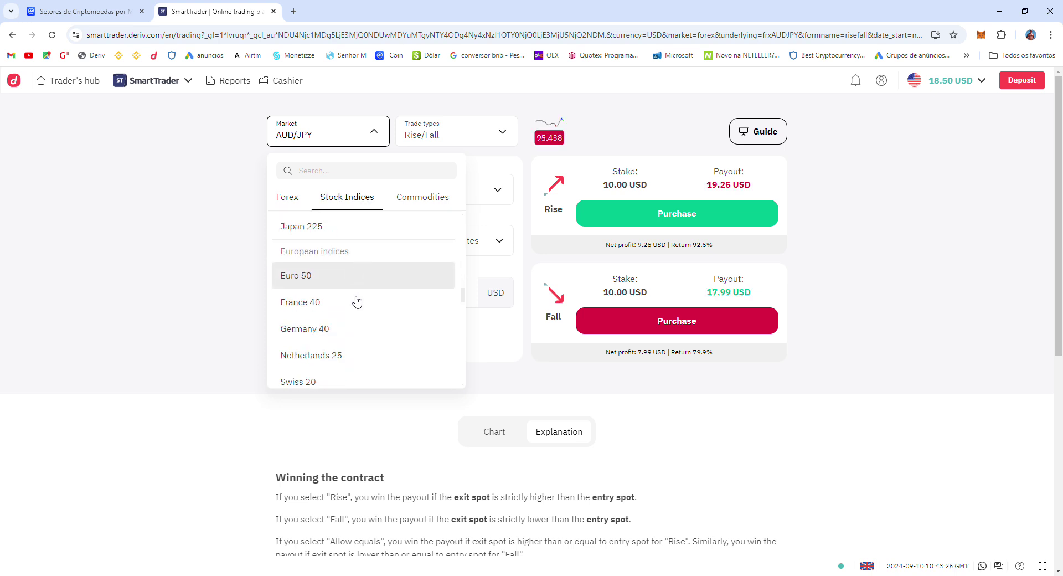
{"action": "scroll", "coordinate": [357, 302], "scroll_direction": "down", "scroll_amount": 4}
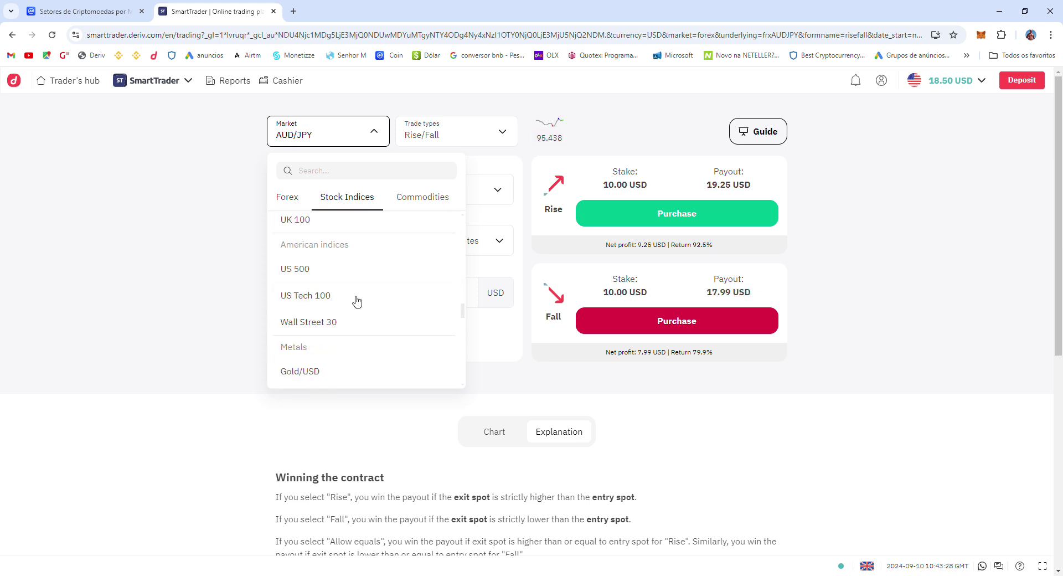
{"action": "scroll", "coordinate": [357, 302], "scroll_direction": "down", "scroll_amount": 10}
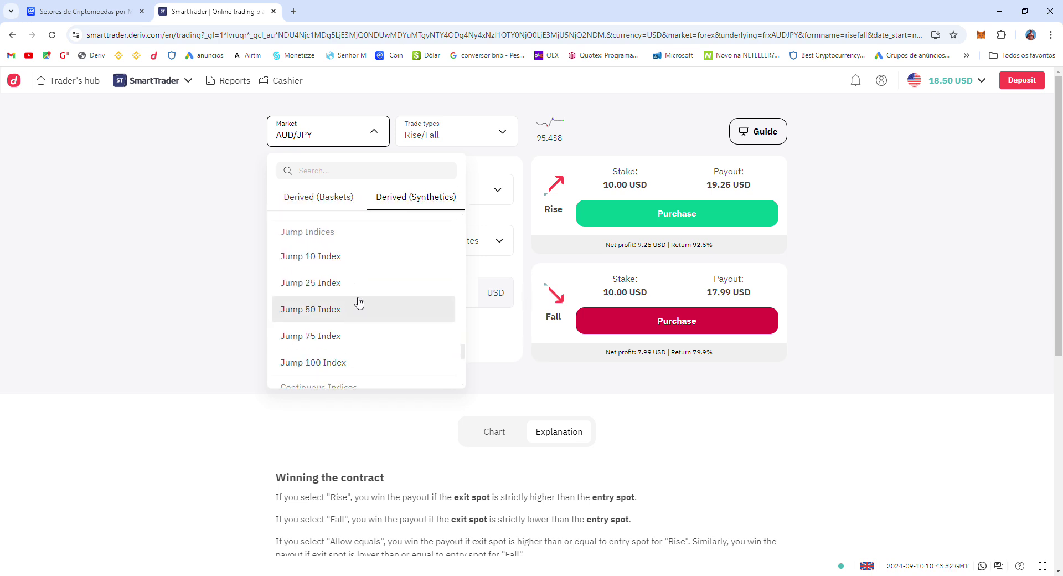
{"action": "scroll", "coordinate": [382, 305], "scroll_direction": "up", "scroll_amount": 1}
{"action": "left_click", "coordinate": [340, 317]}
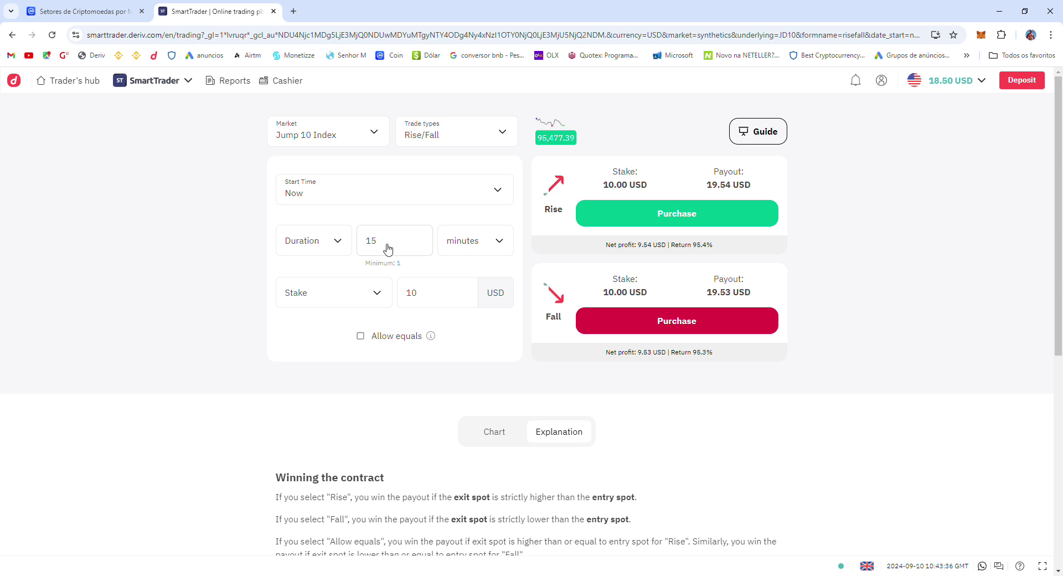
Set the contract duration to 10 ticks
{"action": "left_click", "coordinate": [409, 253]}
{"action": "type", "text": "0"}
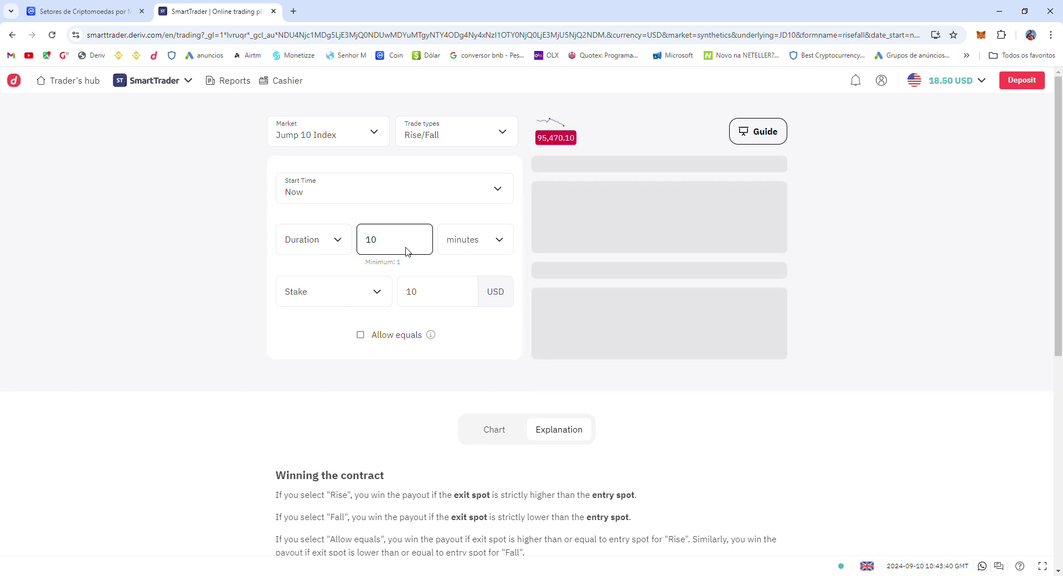
{"action": "left_click", "coordinate": [494, 254]}
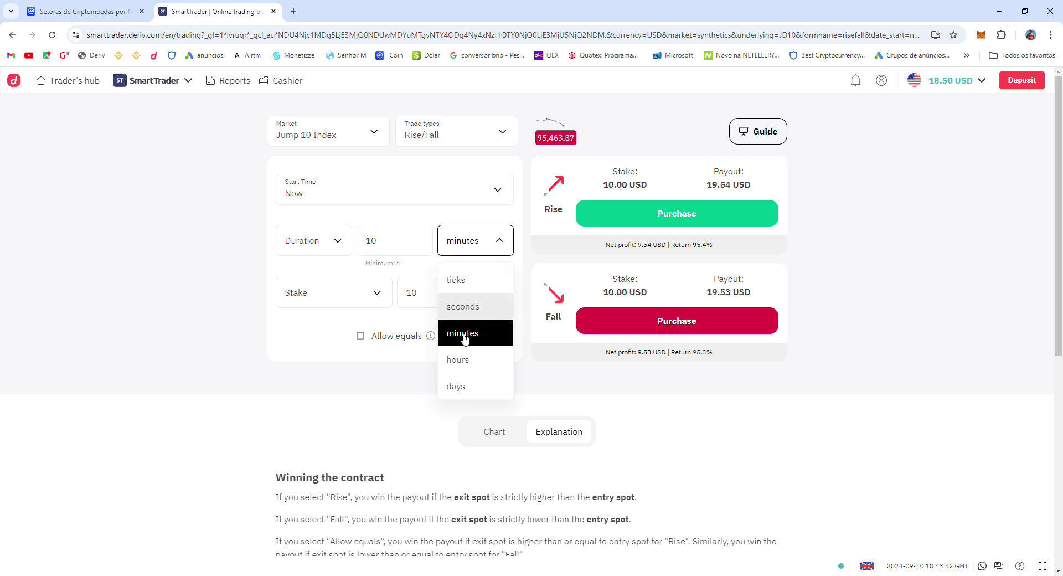
{"action": "left_click", "coordinate": [455, 281]}
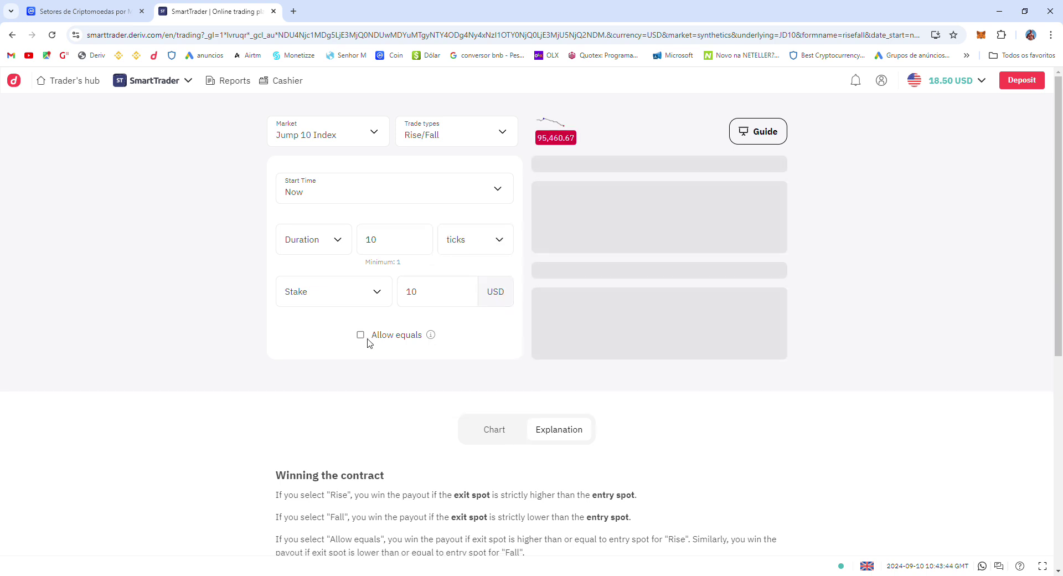
Allow equals for the contract and set the stake to 0,35 USD
{"action": "left_click", "coordinate": [363, 339]}
{"action": "left_click", "coordinate": [434, 301]}
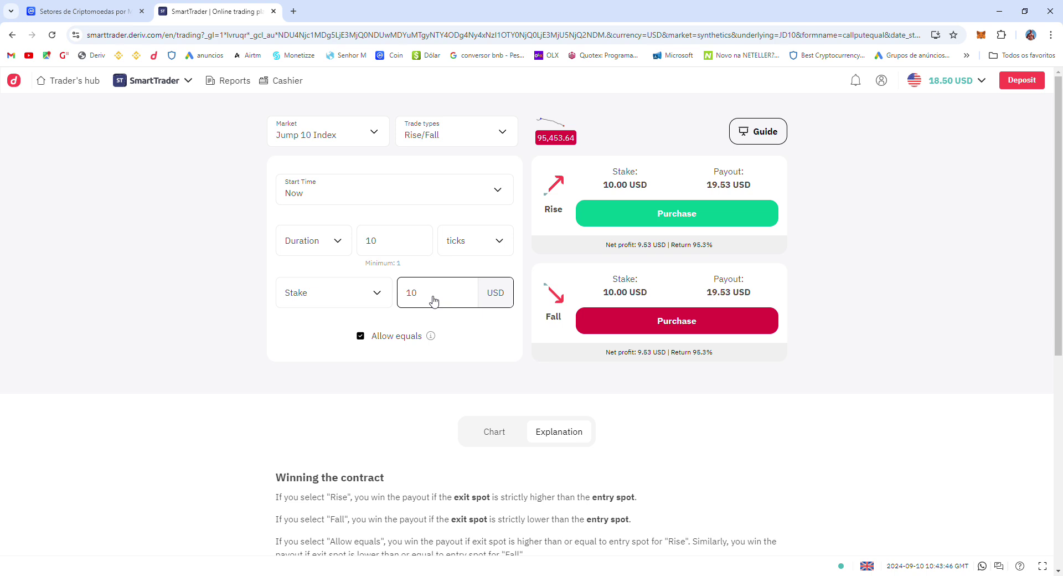
{"action": "key", "text": "BackSpace"}
{"action": "key", "text": "BackSpace"}
{"action": "type", "text": "0"}
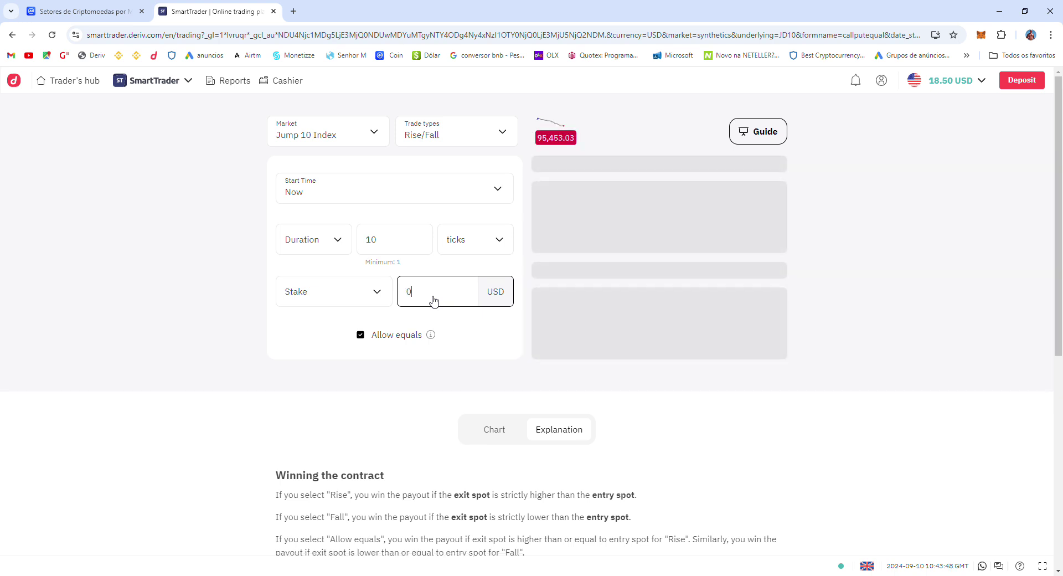
{"action": "key", "text": "BackSpace"}
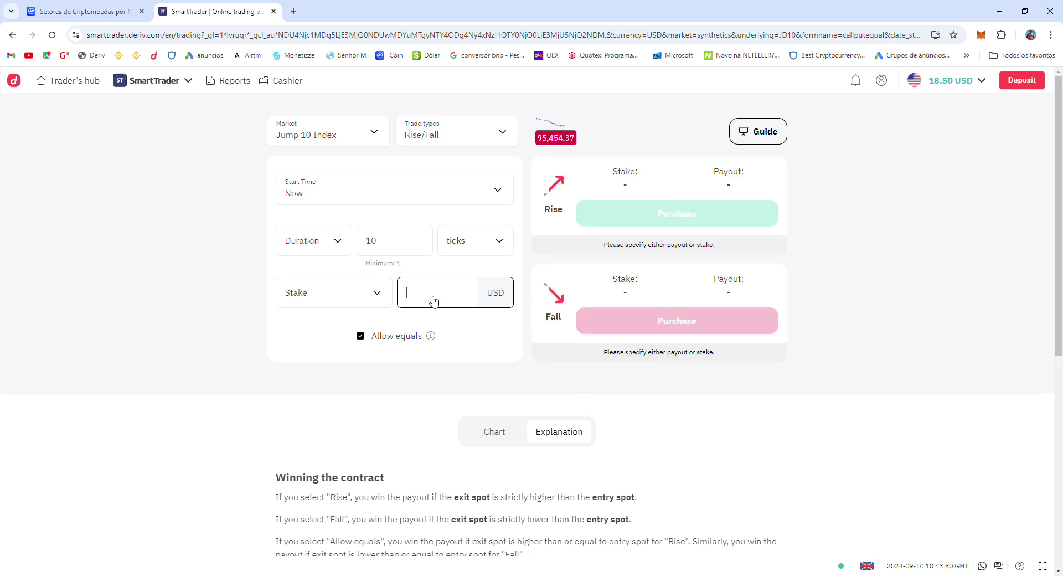
{"action": "type", "text": "0,35"}
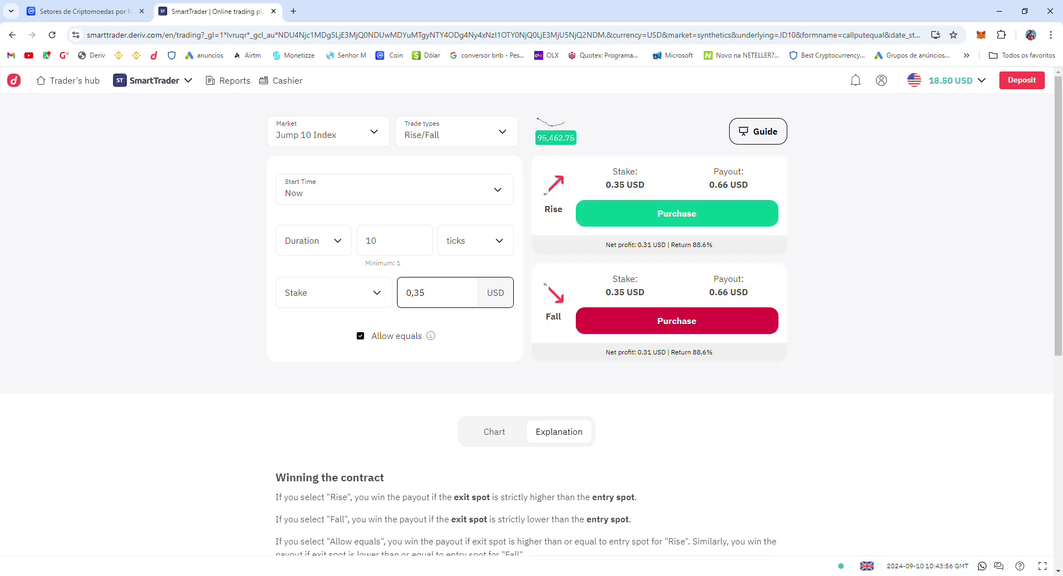
{"action": "key", "text": "alt+Tab"}
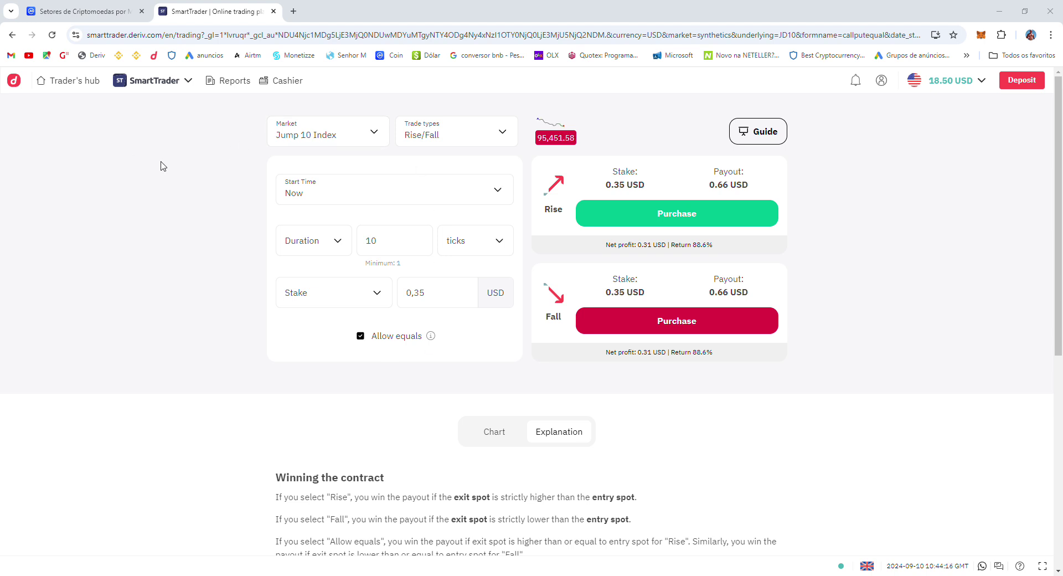
{"action": "key", "text": "Tab"}
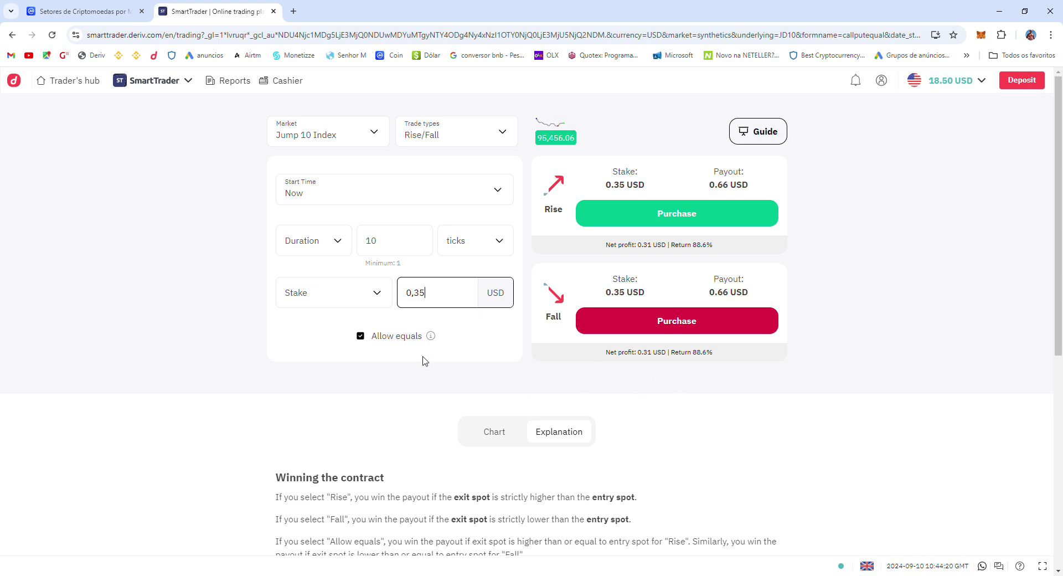
{"action": "scroll", "coordinate": [966, 250], "scroll_direction": "down", "scroll_amount": 4}
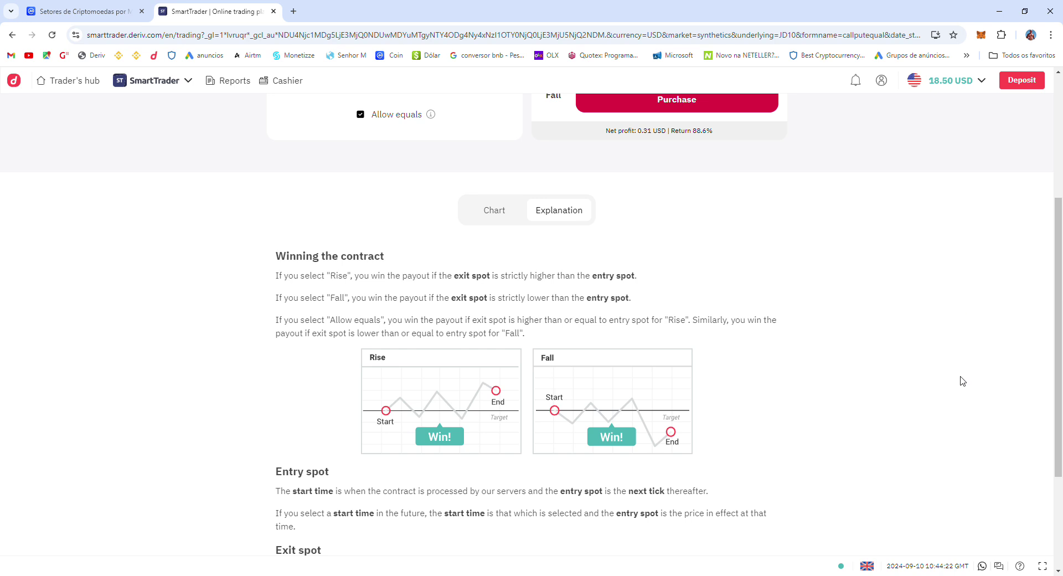
{"action": "scroll", "coordinate": [547, 416], "scroll_direction": "up", "scroll_amount": 4}
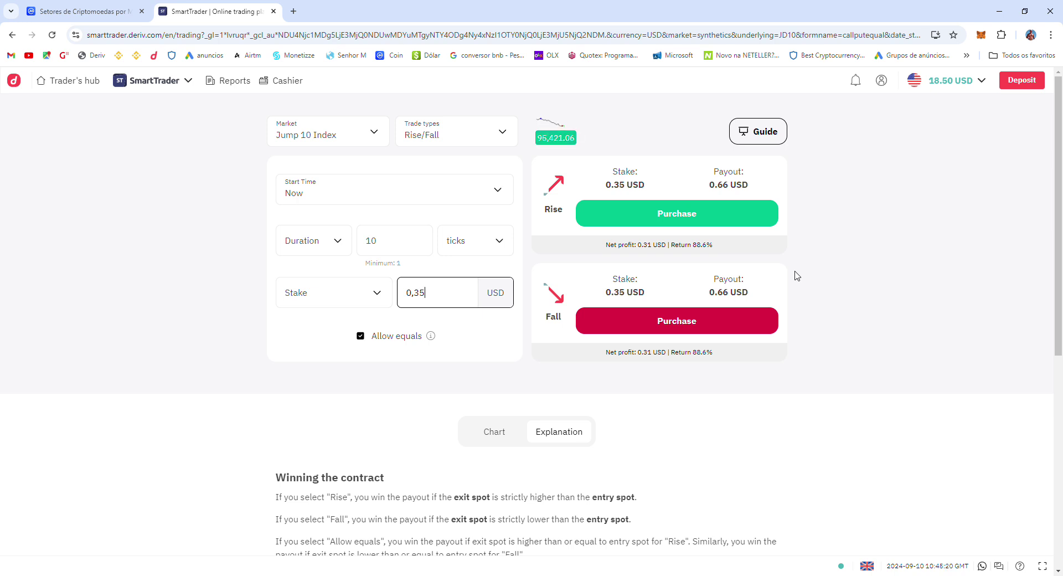
Replace the contract explanation with the Jump 10 Index chart and examine the recent price movement
{"action": "scroll", "coordinate": [754, 339], "scroll_direction": "down", "scroll_amount": 3}
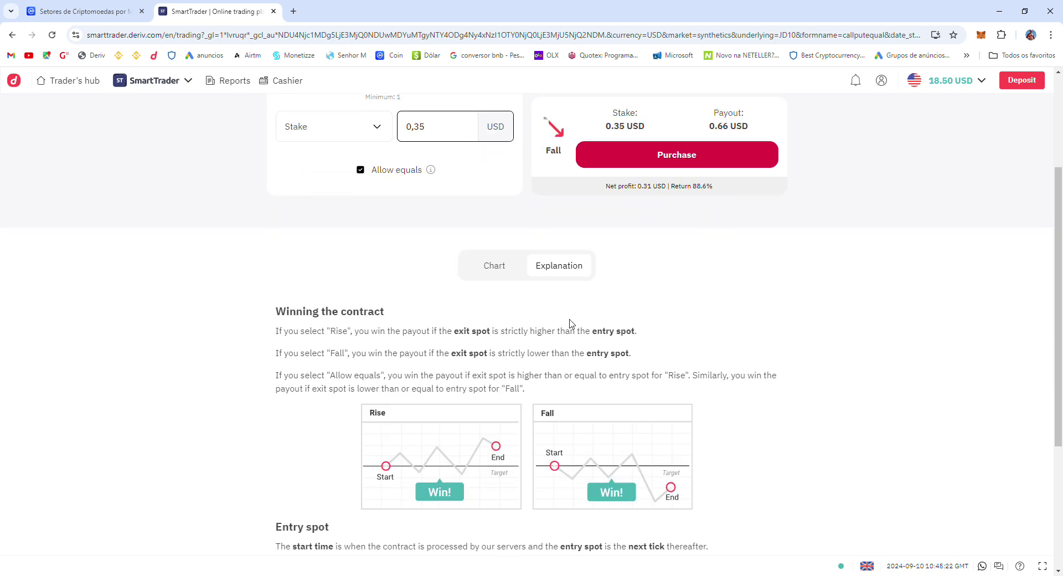
{"action": "left_click", "coordinate": [514, 272]}
{"action": "scroll", "coordinate": [940, 446], "scroll_direction": "down", "scroll_amount": 2}
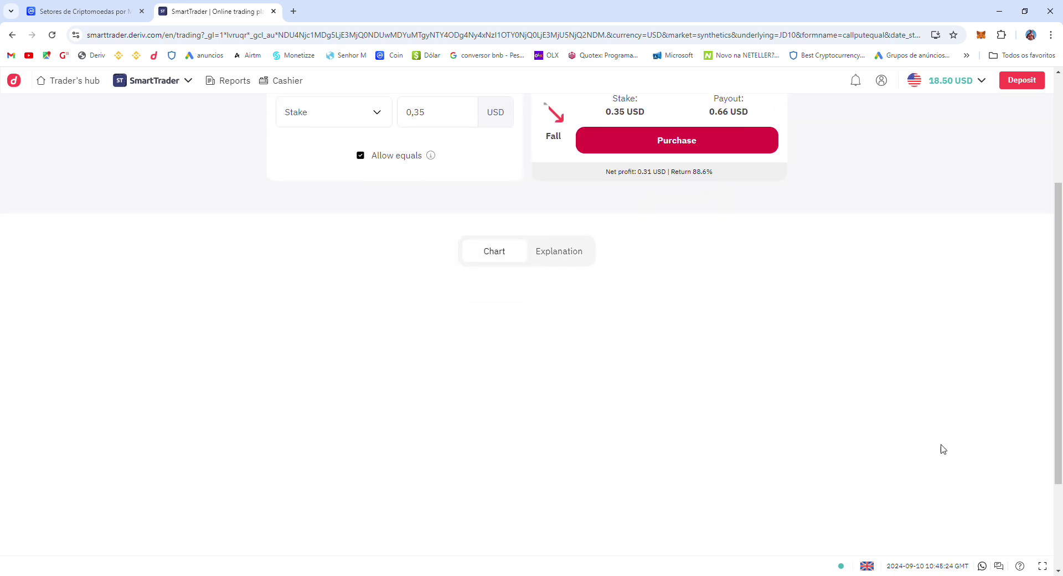
{"action": "scroll", "coordinate": [943, 446], "scroll_direction": "down", "scroll_amount": 1}
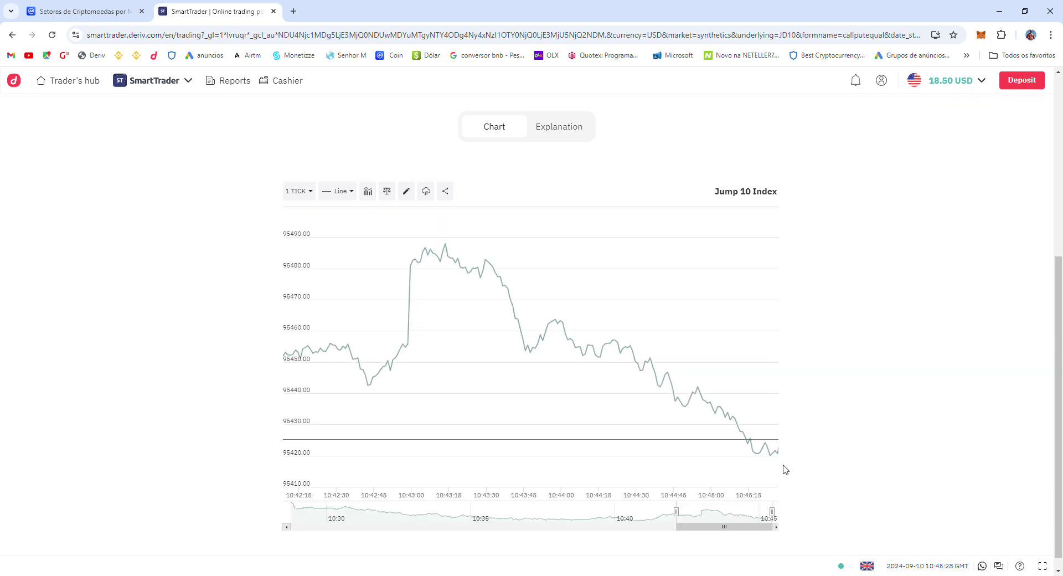
{"action": "scroll", "coordinate": [833, 439], "scroll_direction": "up", "scroll_amount": 5}
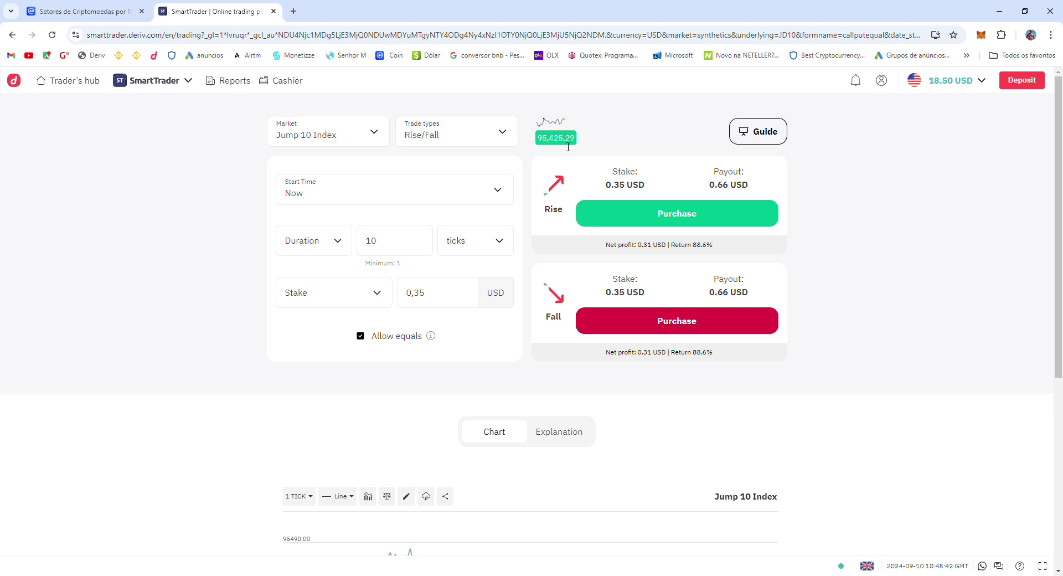
Purchase a Rise contract on Jump 10 Index and close its result once it has finished
{"action": "left_click", "coordinate": [628, 220]}
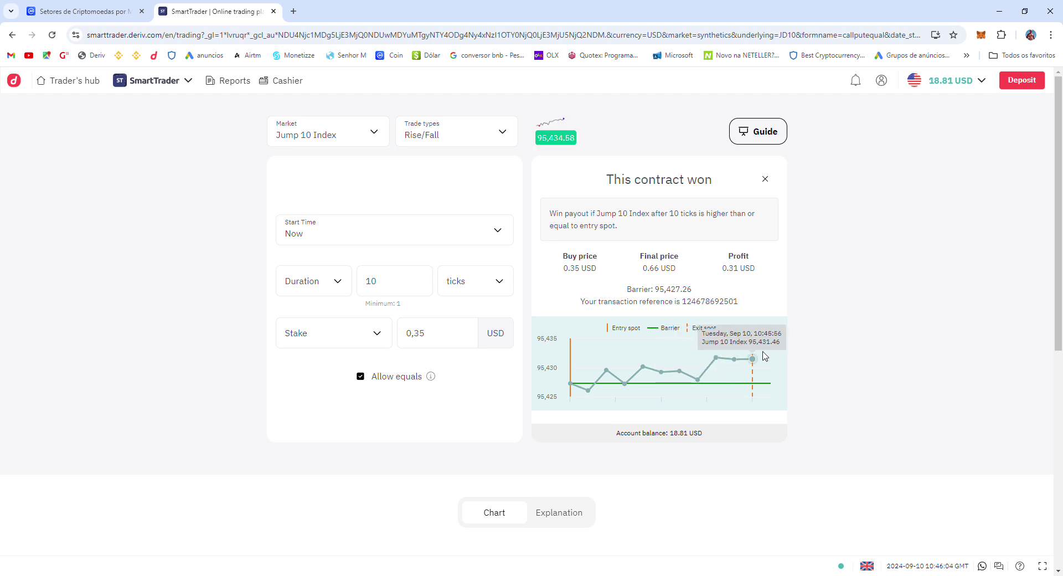
{"action": "left_click", "coordinate": [766, 180]}
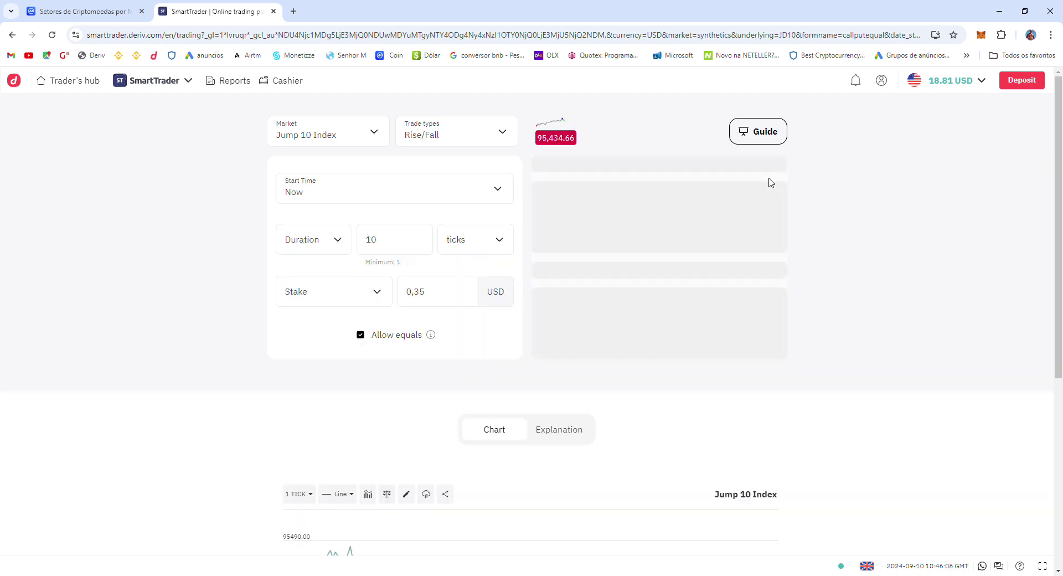
{"action": "left_click", "coordinate": [52, 35]}
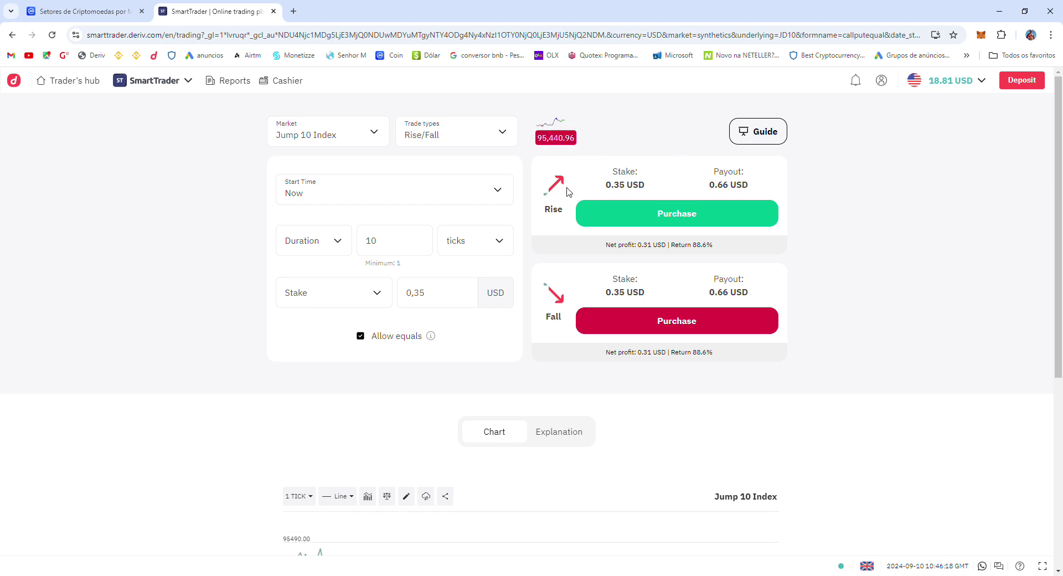
Check the latest price trend on the chart and purchase another Rise contract with the same stake
{"action": "scroll", "coordinate": [583, 432], "scroll_direction": "down", "scroll_amount": 5}
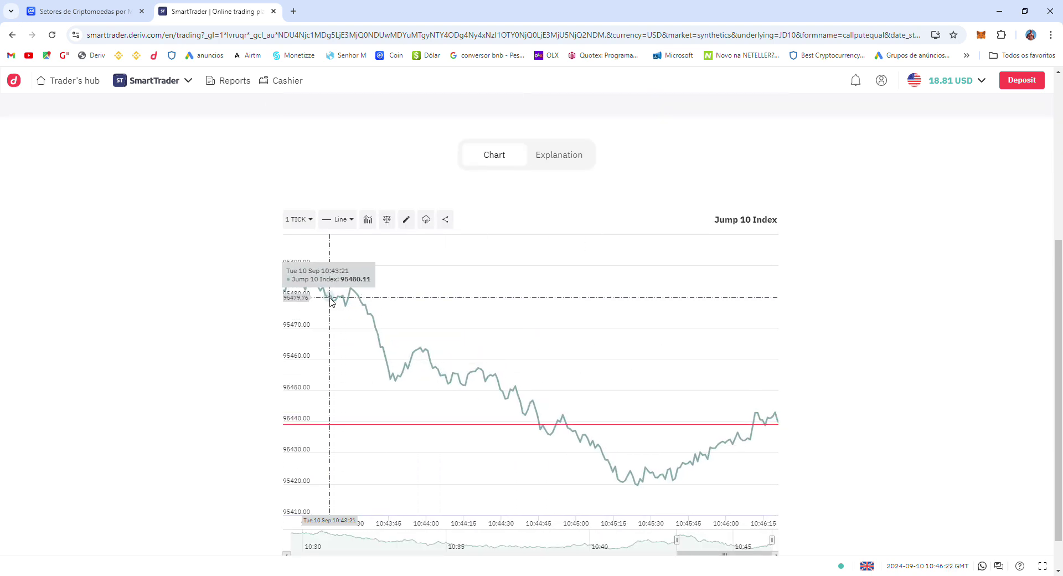
{"action": "scroll", "coordinate": [885, 465], "scroll_direction": "up", "scroll_amount": 5}
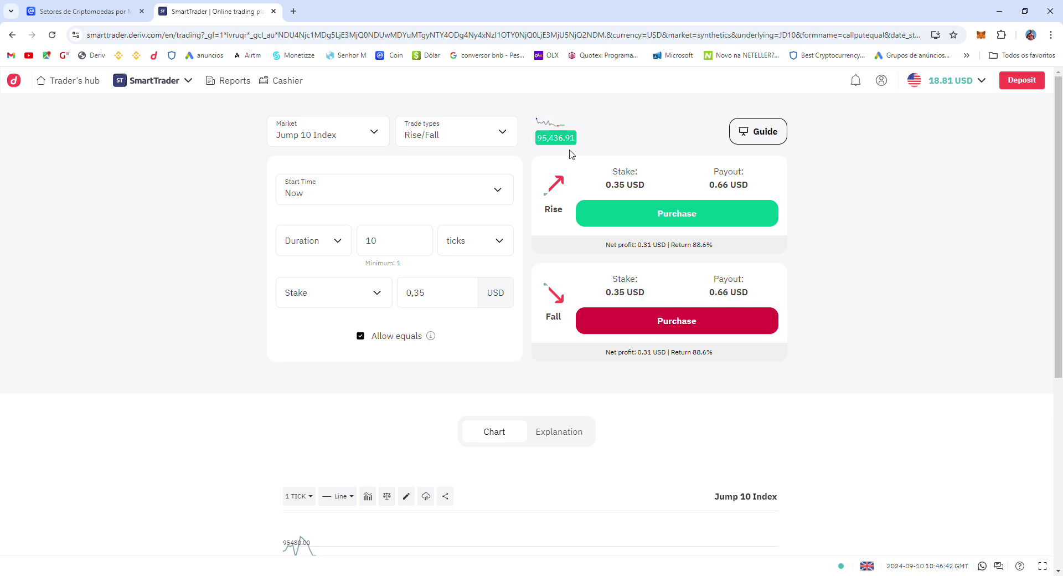
{"action": "mouse_move", "coordinate": [562, 130]}
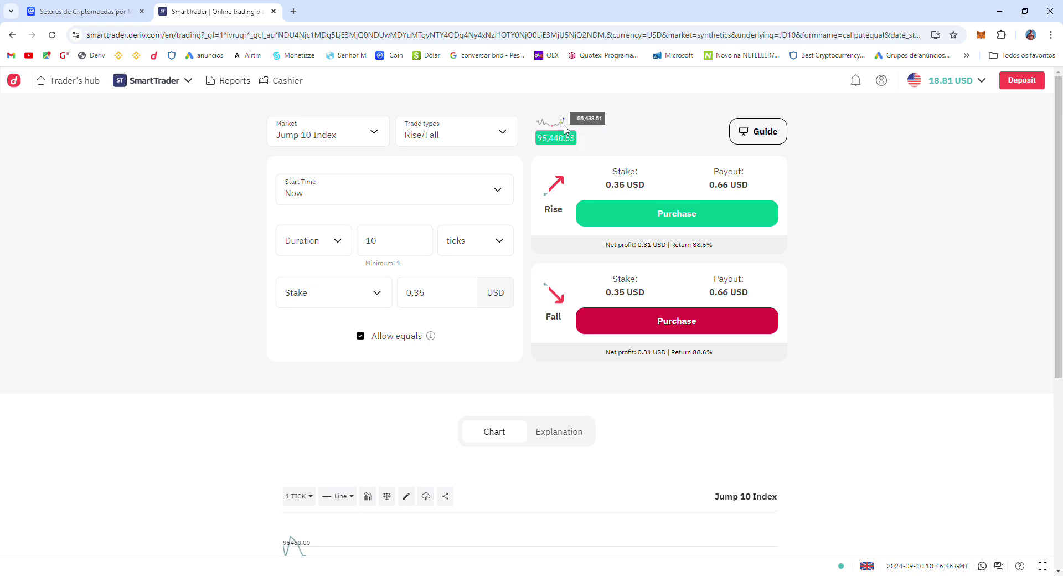
{"action": "left_click", "coordinate": [658, 223]}
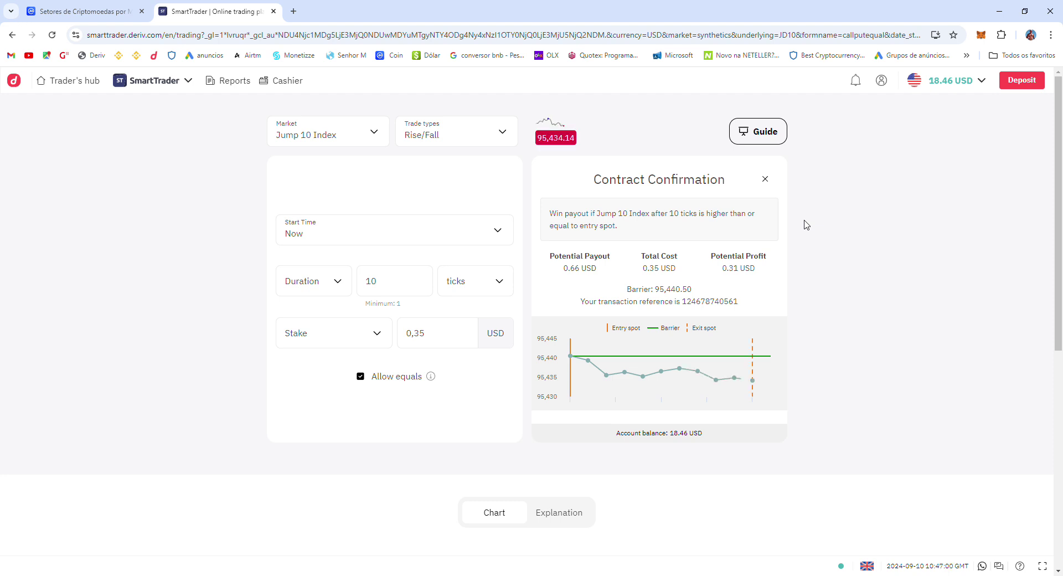
Raise the stake to 0,70 USD and purchase a Fall contract
{"action": "left_click", "coordinate": [445, 344]}
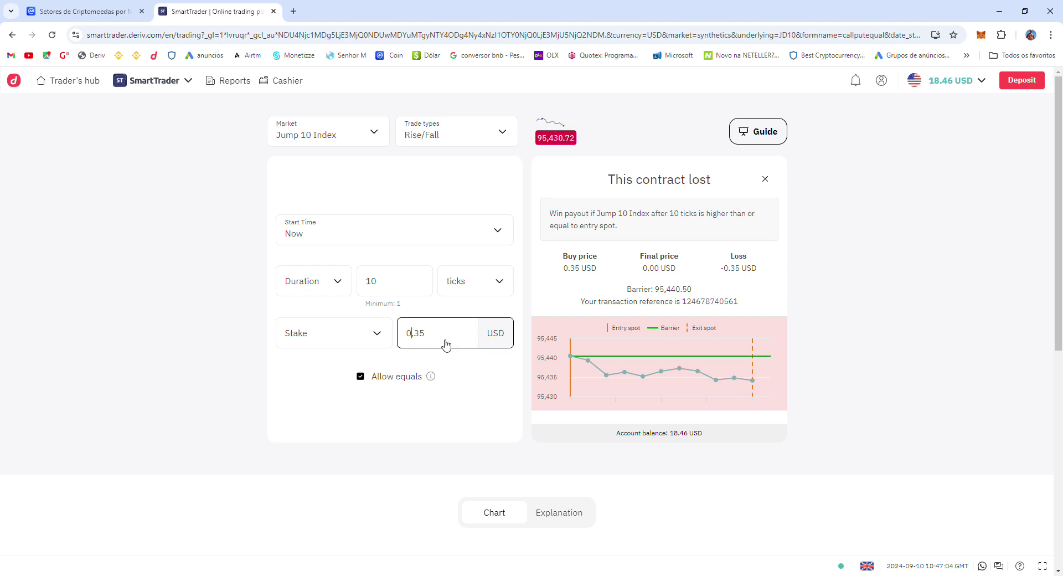
{"action": "key", "text": "BackSpace"}
{"action": "key", "text": "BackSpace"}
{"action": "key", "text": "BackSpace"}
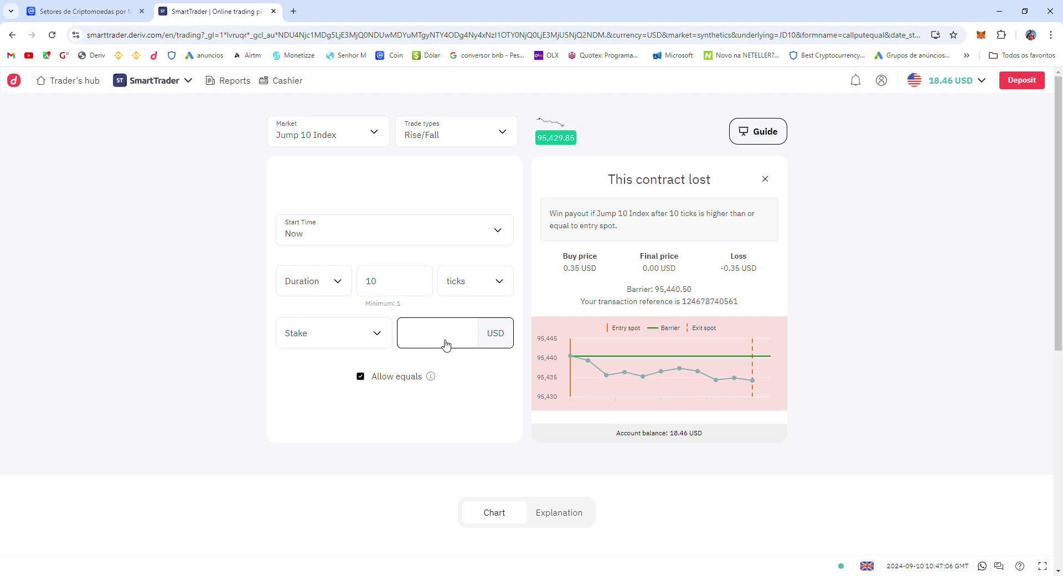
{"action": "type", "text": "0,"}
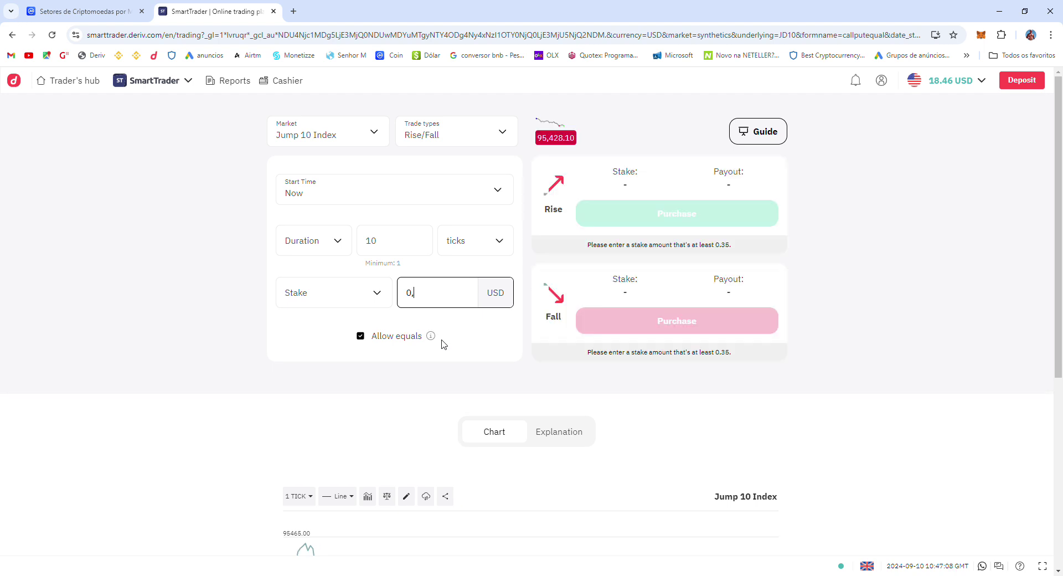
{"action": "type", "text": "70"}
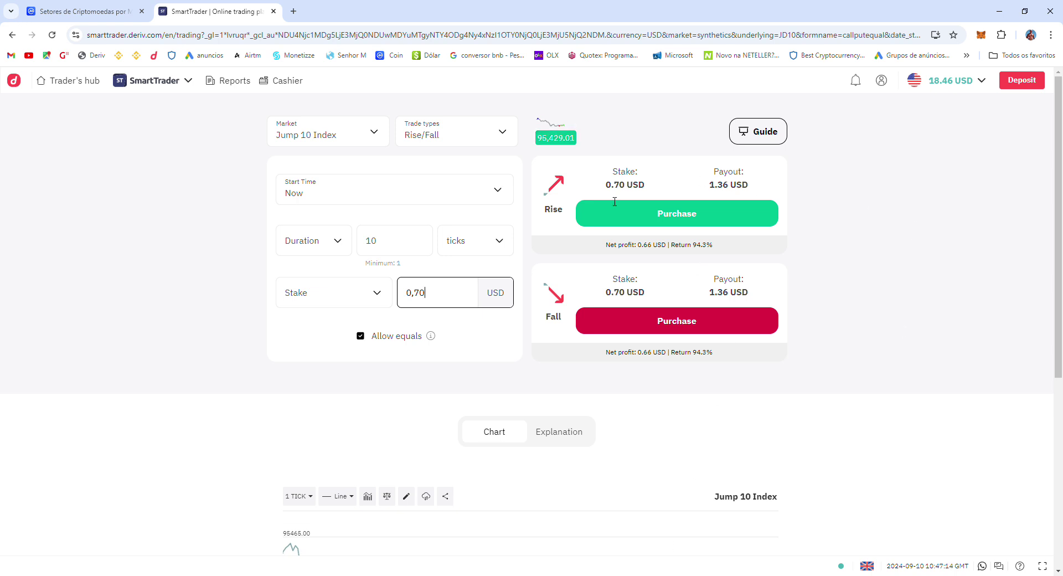
{"action": "left_click", "coordinate": [678, 321]}
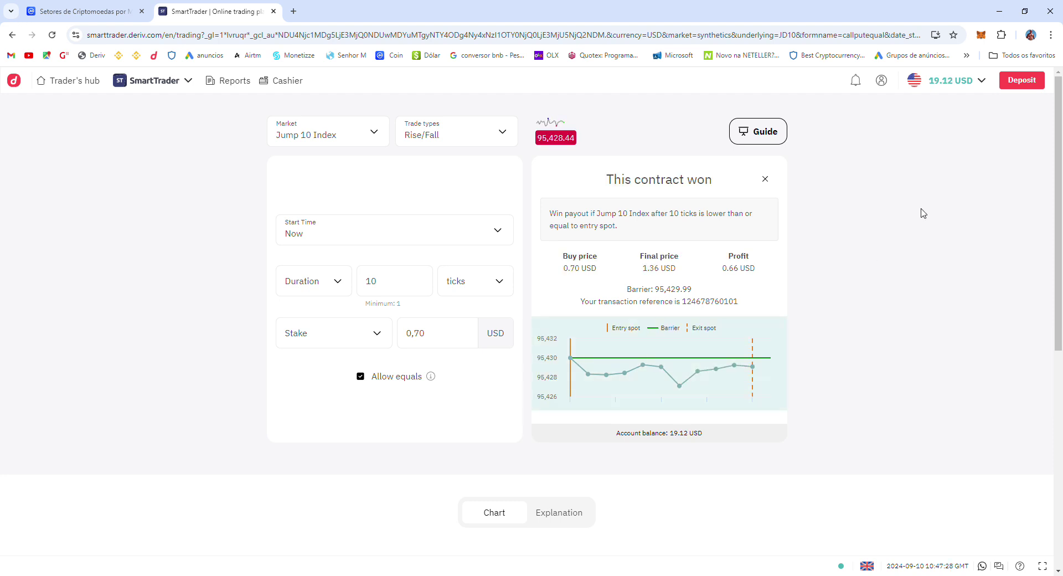
Reset the stake to 0,35 USD
{"action": "left_click", "coordinate": [445, 335]}
{"action": "key", "text": "ctrl+a"}
{"action": "key", "text": "BackSpace"}
{"action": "type", "text": "0,"}
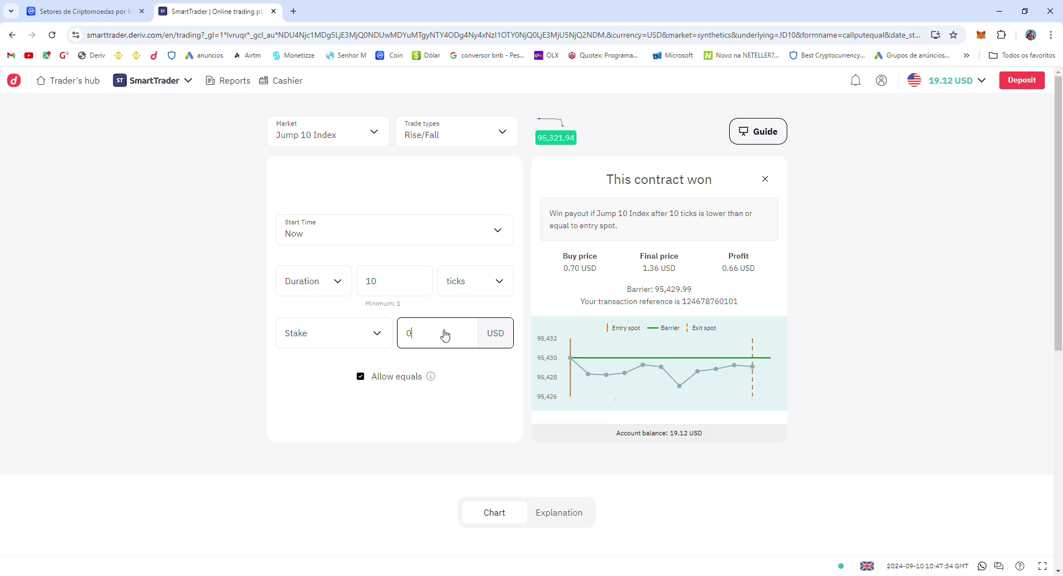
{"action": "type", "text": "35"}
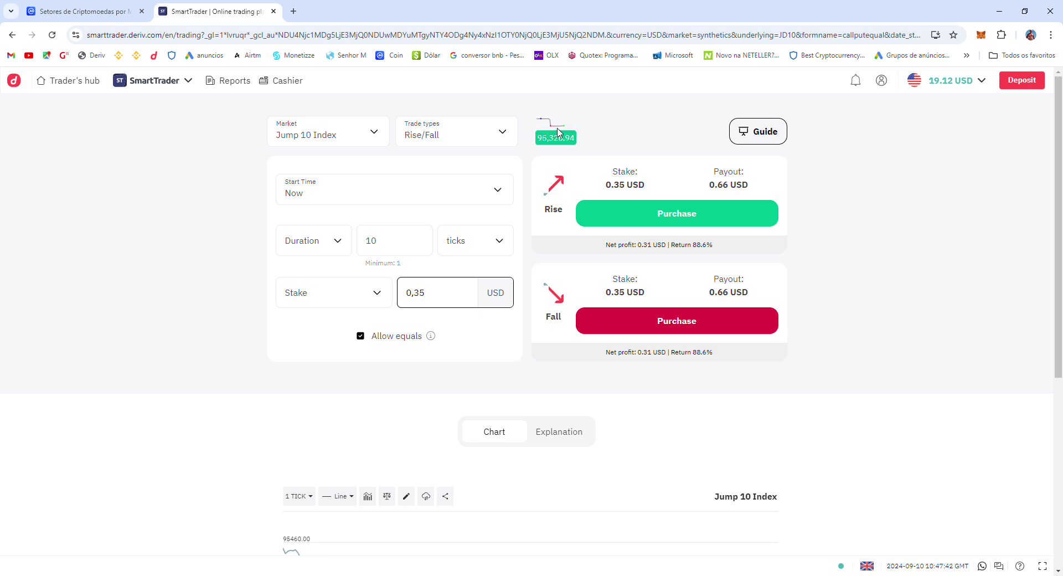
Check the latest price movement on the Jump 10 Index chart and purchase a 10-tick Fall contract
{"action": "scroll", "coordinate": [585, 447], "scroll_direction": "down", "scroll_amount": 3}
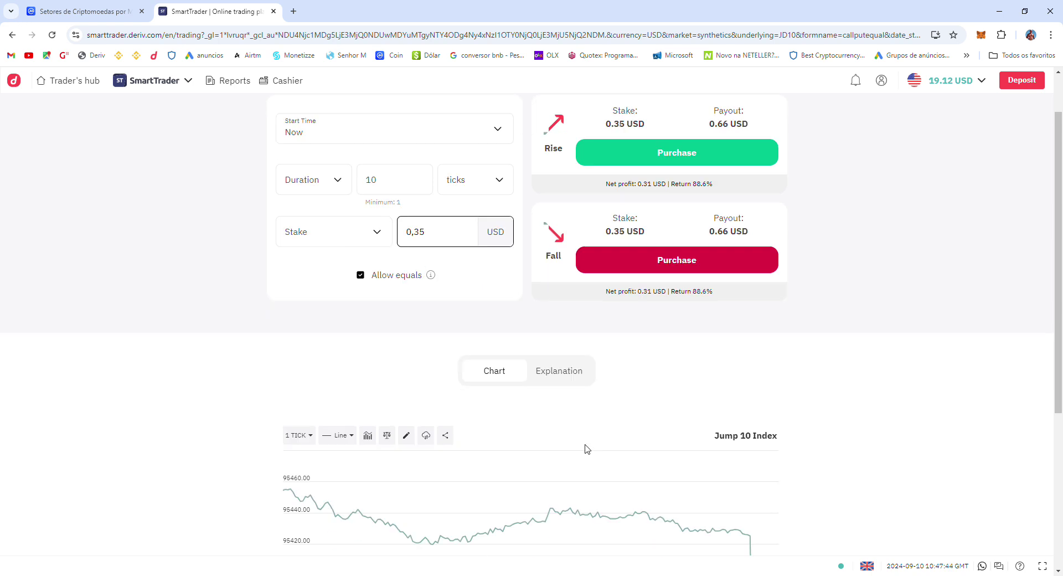
{"action": "scroll", "coordinate": [776, 439], "scroll_direction": "down", "scroll_amount": 3}
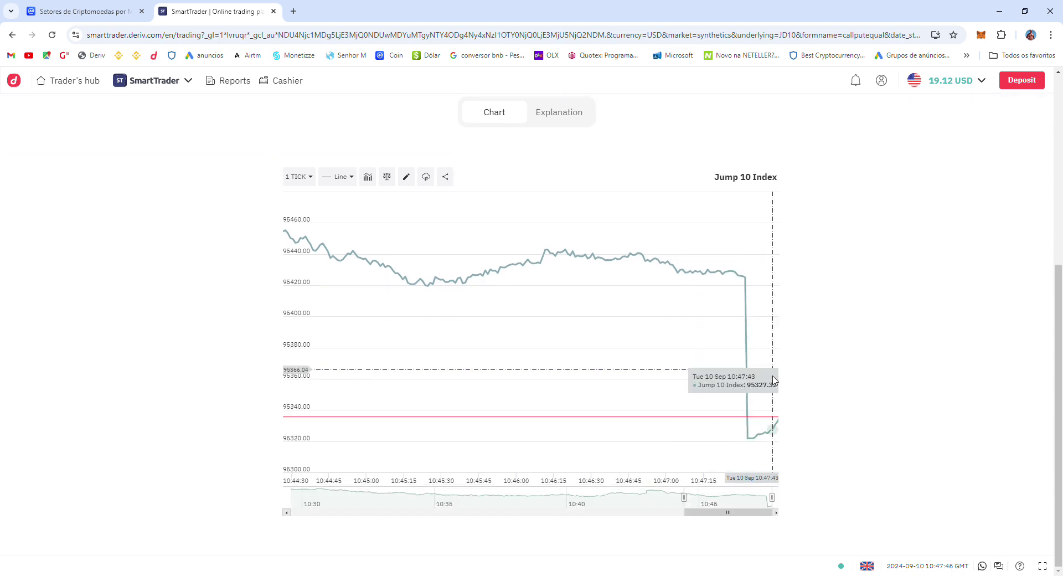
{"action": "scroll", "coordinate": [811, 274], "scroll_direction": "up", "scroll_amount": 5}
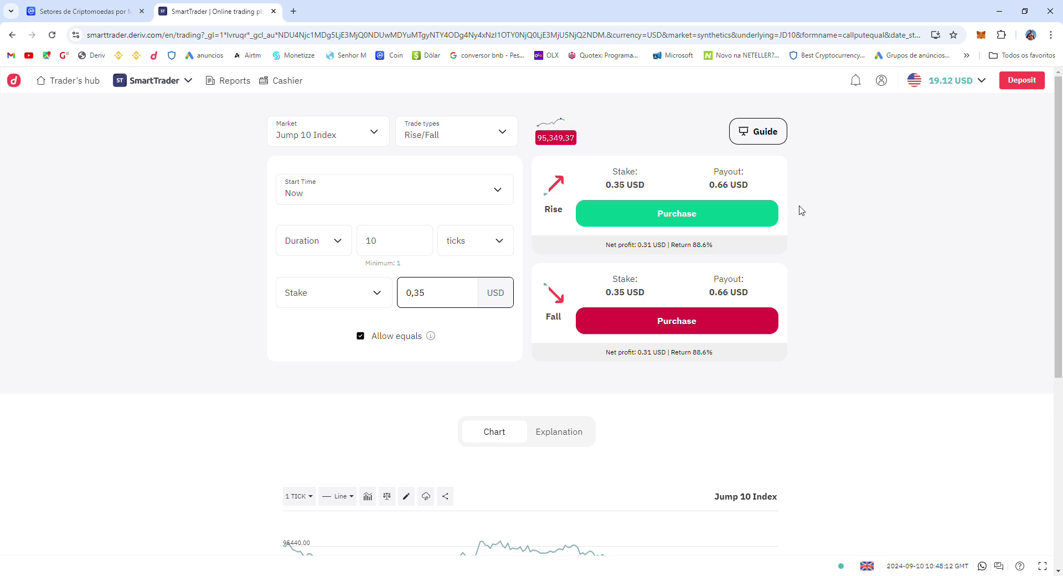
{"action": "left_click", "coordinate": [624, 321]}
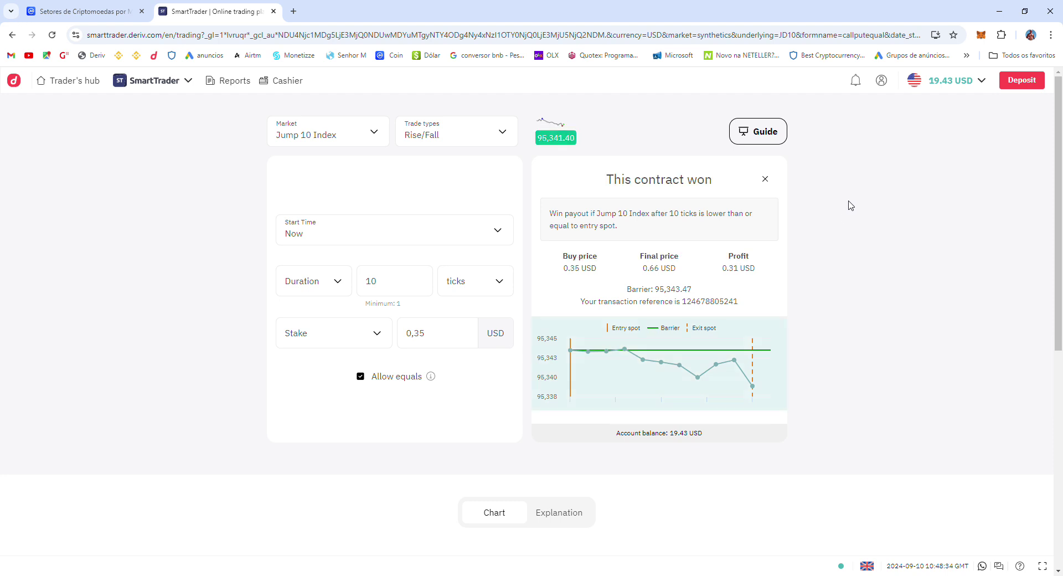
Close the finished contract's result and purchase a Rise contract with the same 0,35 USD stake
{"action": "left_click", "coordinate": [773, 183]}
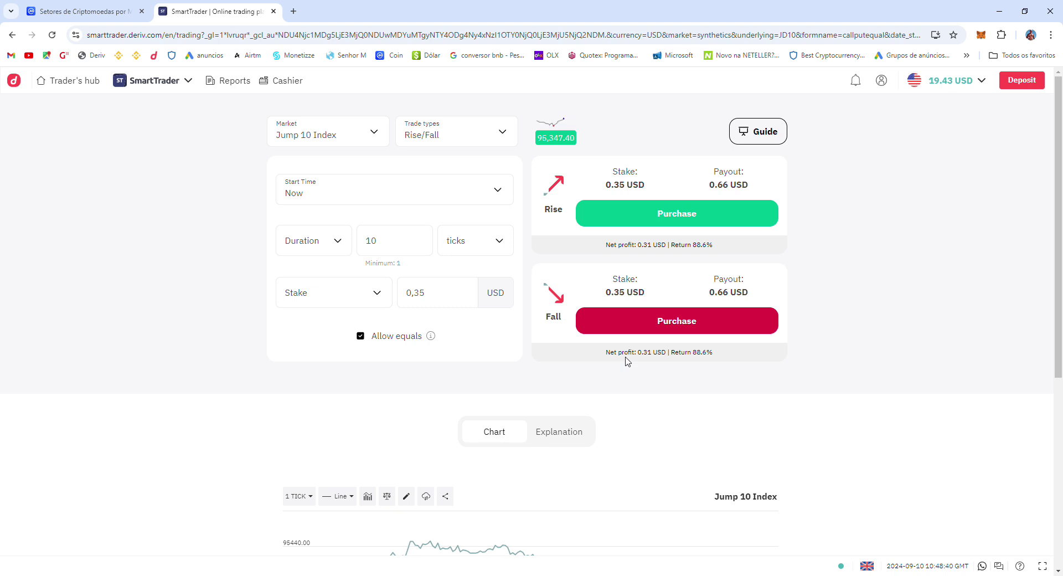
{"action": "left_click", "coordinate": [627, 220]}
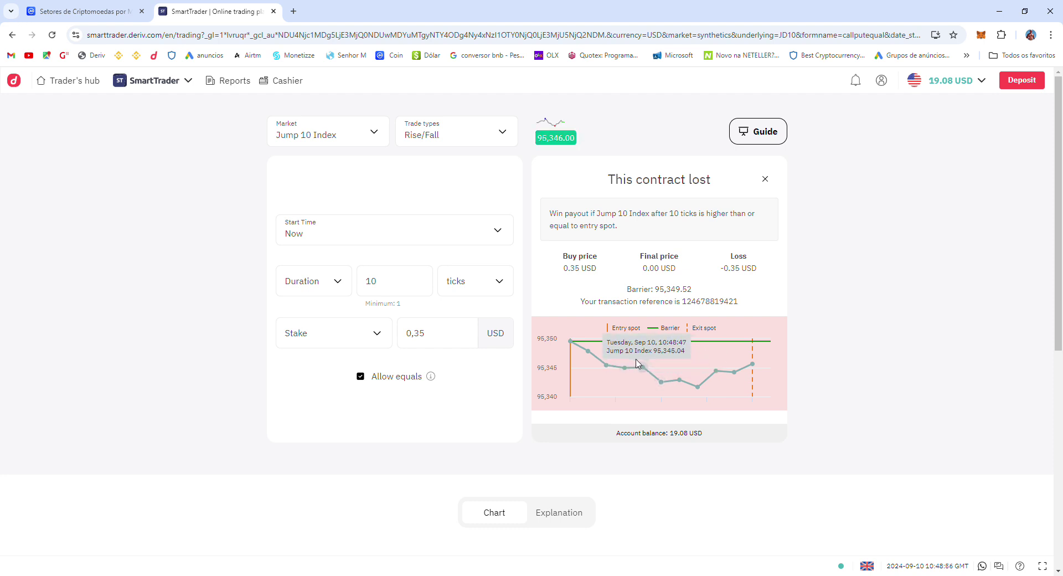
Double the stake to 0,70 USD and purchase a Fall contract on Jump 10 Index
{"action": "left_click", "coordinate": [452, 338]}
{"action": "key", "text": "Left"}
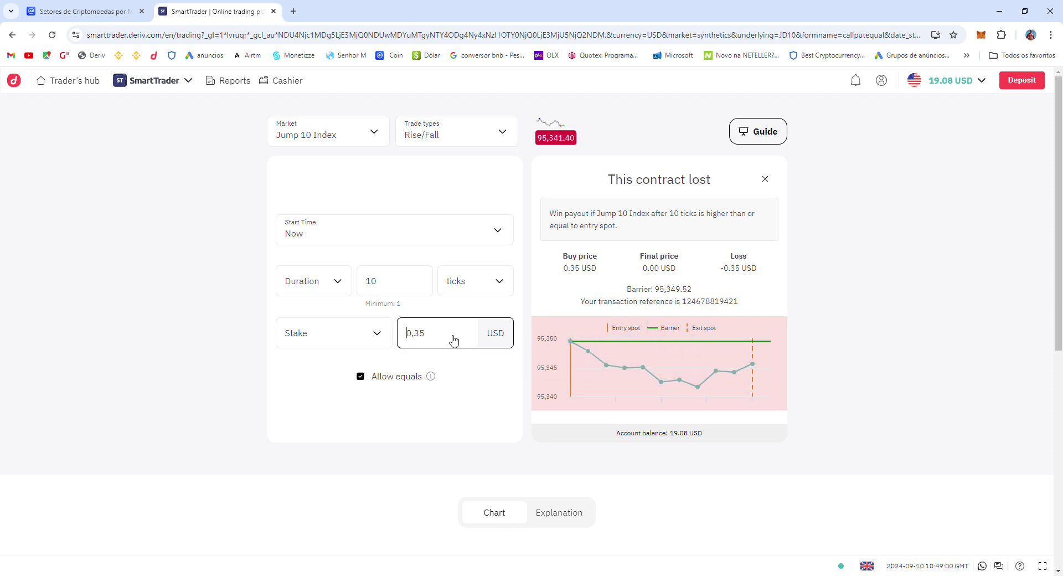
{"action": "key", "text": "BackSpace"}
{"action": "key", "text": "BackSpace"}
{"action": "key", "text": "BackSpace"}
{"action": "key", "text": "BackSpace"}
{"action": "type", "text": "0"}
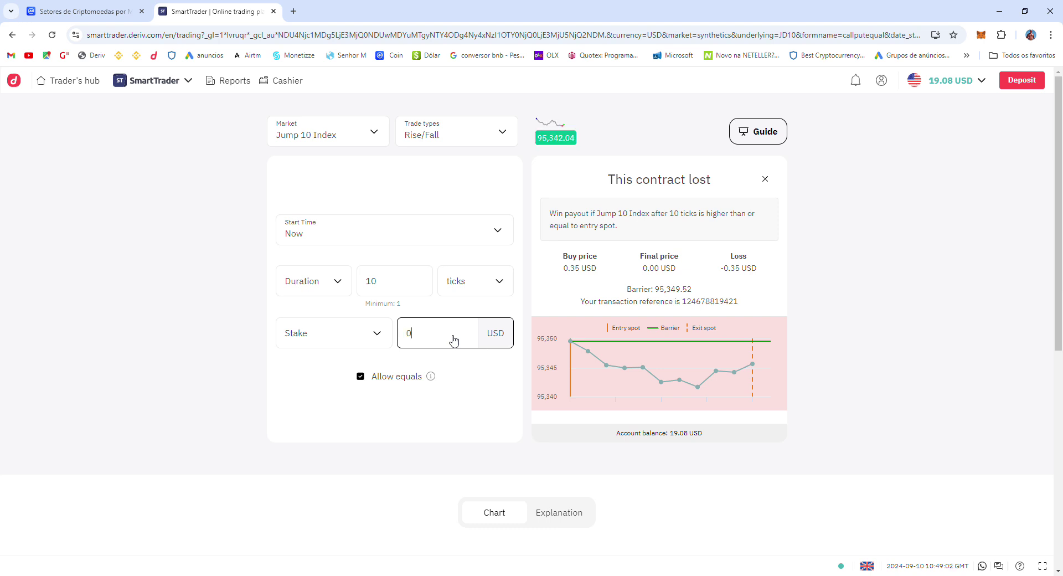
{"action": "type", "text": ",70"}
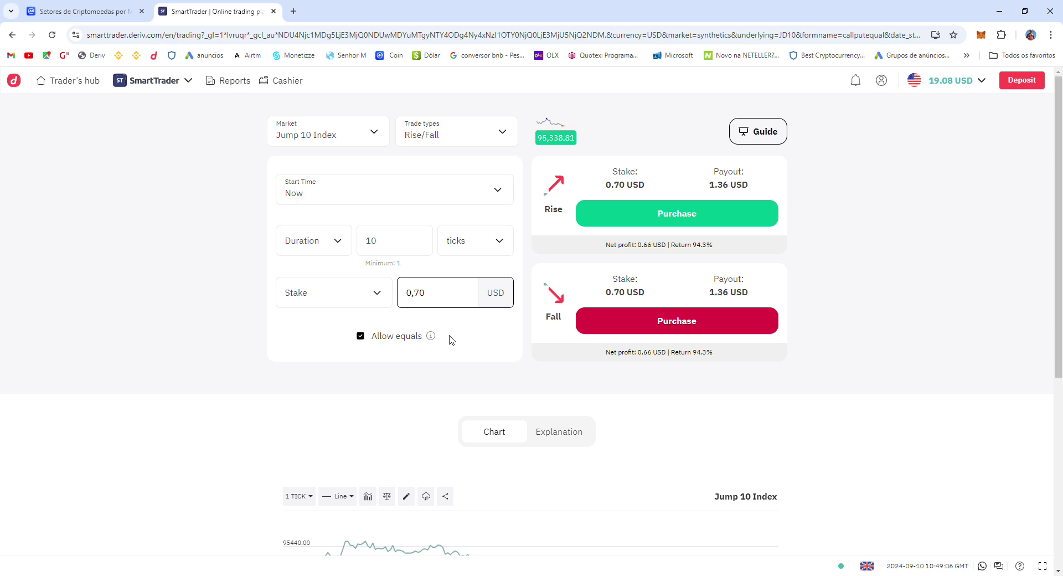
{"action": "left_click", "coordinate": [630, 325]}
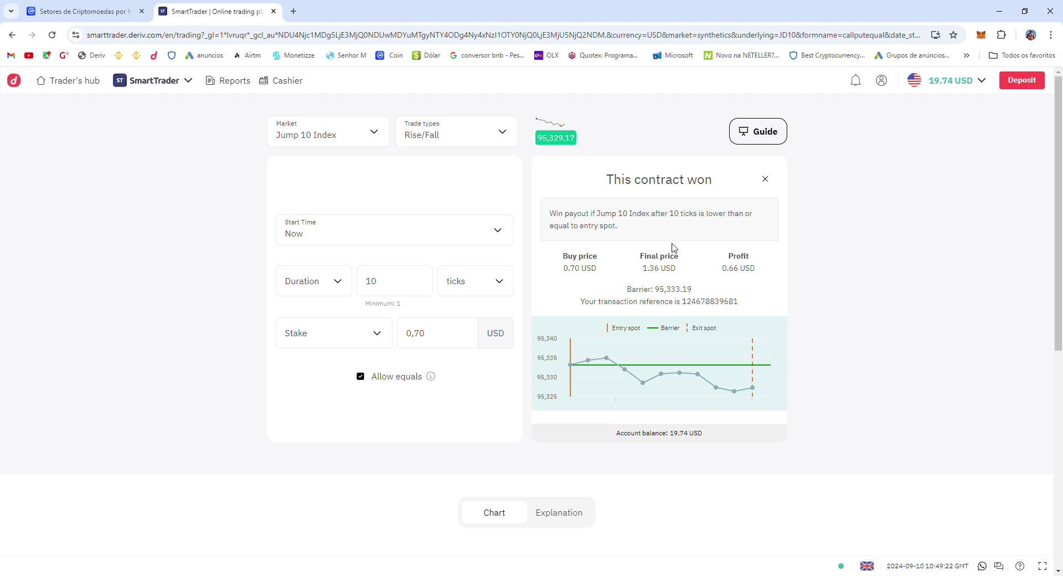
Close the finished contract's result and lower the stake back to 0,35 USD
{"action": "left_click", "coordinate": [765, 179]}
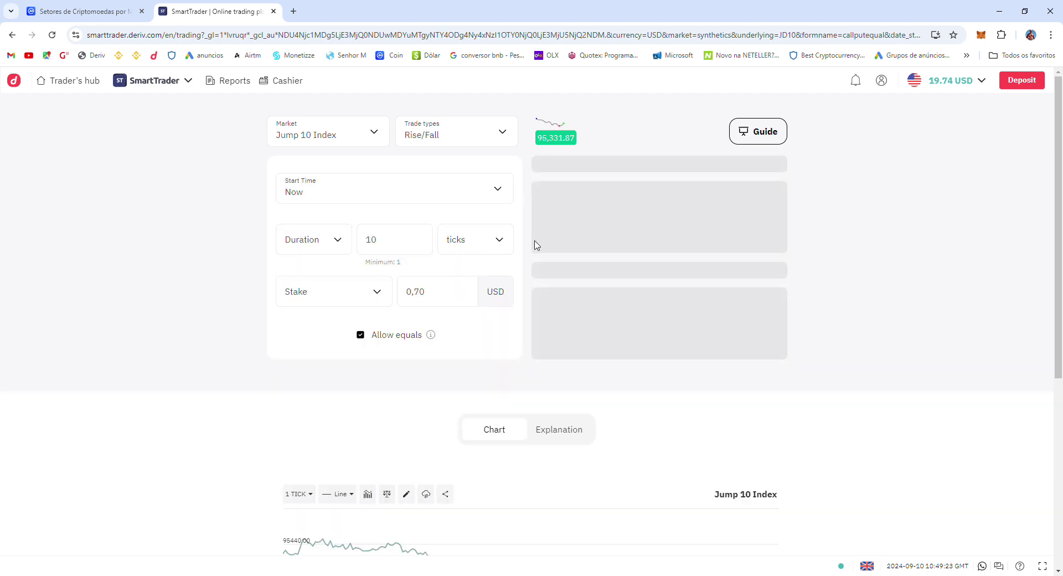
{"action": "left_click", "coordinate": [456, 299]}
{"action": "key", "text": "Home"}
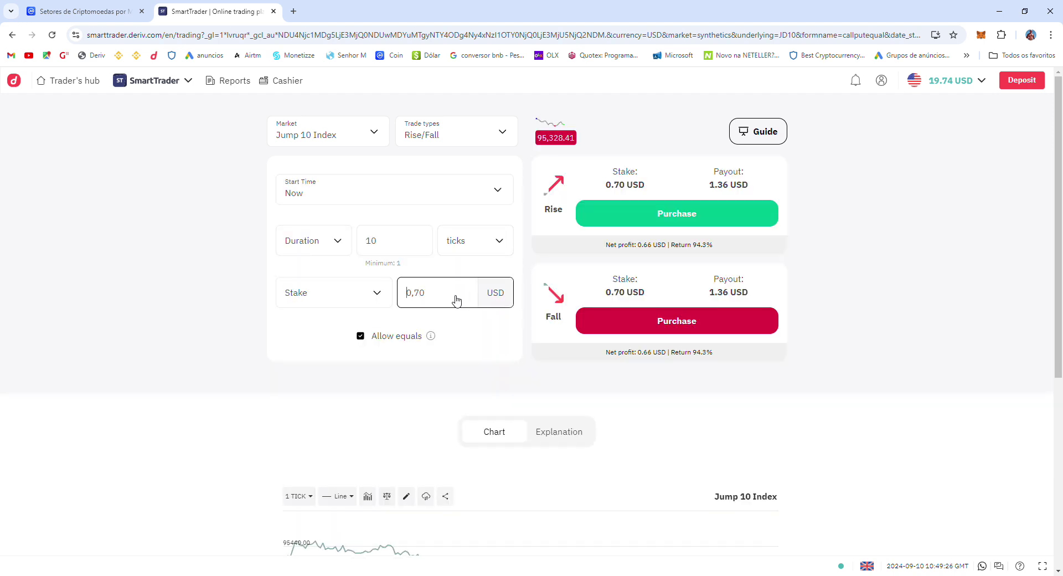
{"action": "key", "text": "Delete"}
{"action": "key", "text": "Delete"}
{"action": "key", "text": "Delete"}
{"action": "type", "text": "0,"}
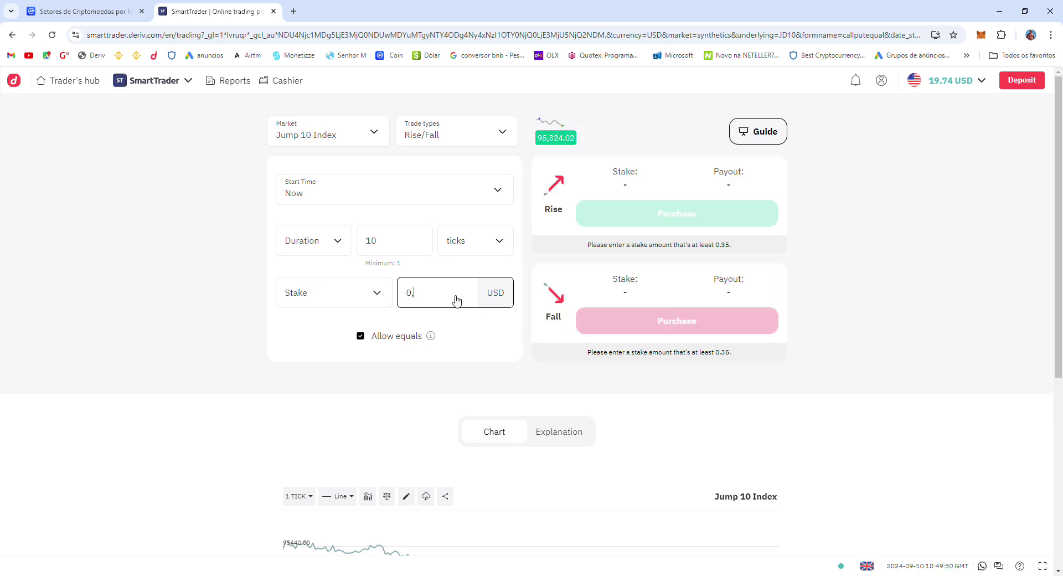
{"action": "type", "text": "35"}
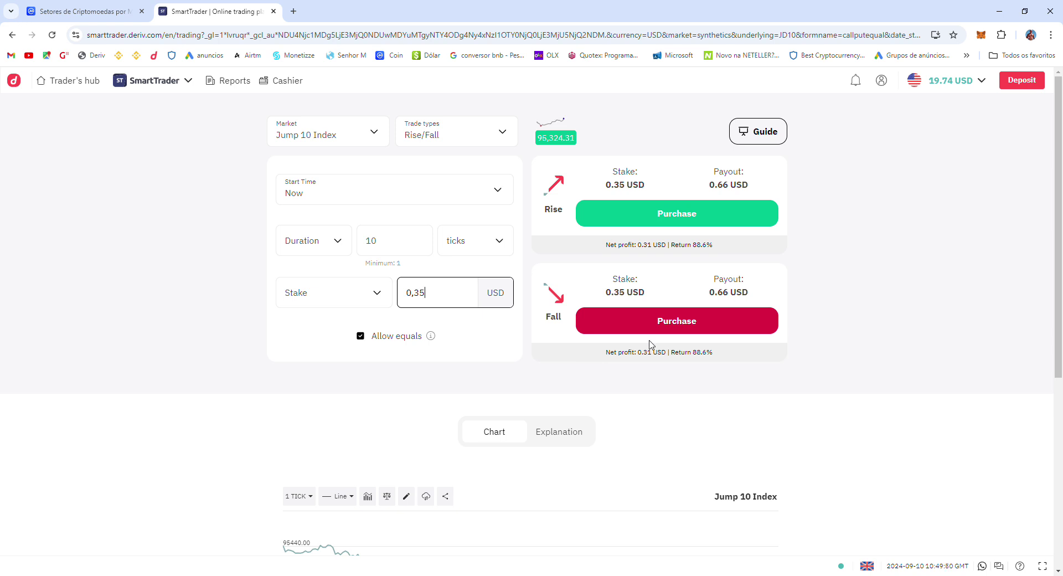
Purchase two Fall contracts in succession with the 0,35 USD stake, closing the first one's result in between
{"action": "left_click", "coordinate": [611, 335]}
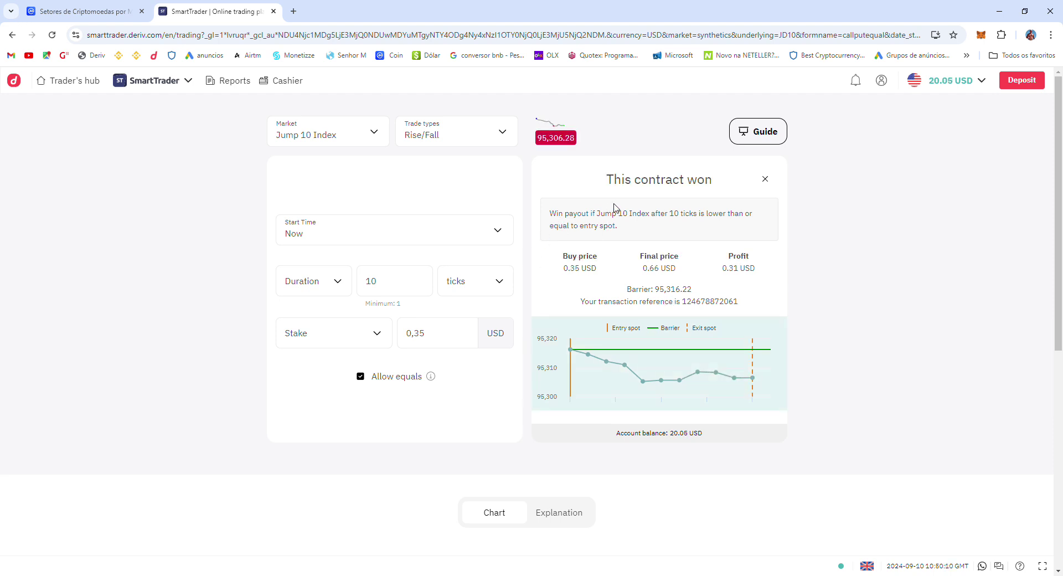
{"action": "left_click", "coordinate": [766, 178]}
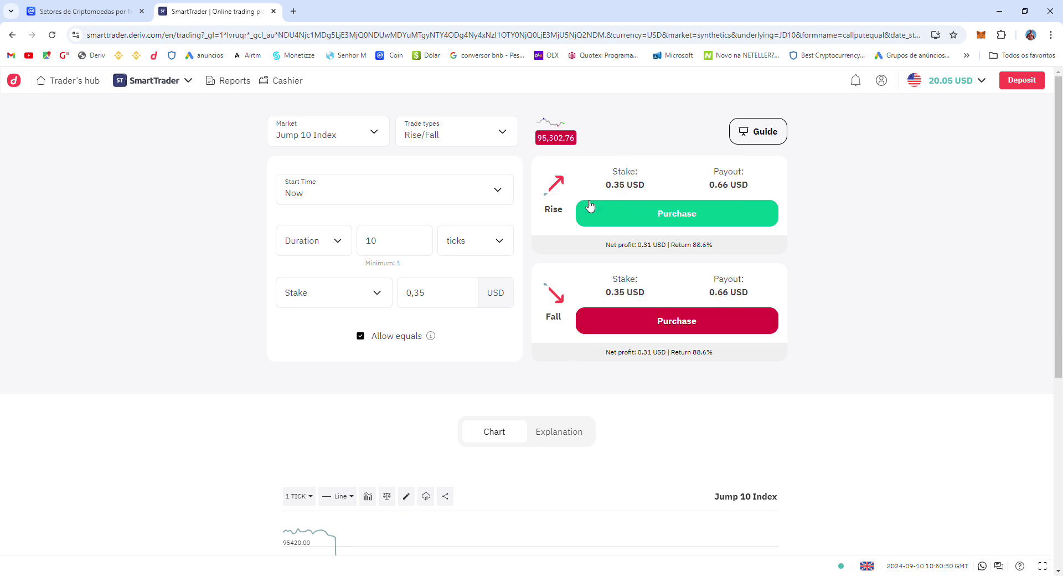
{"action": "left_click", "coordinate": [631, 331]}
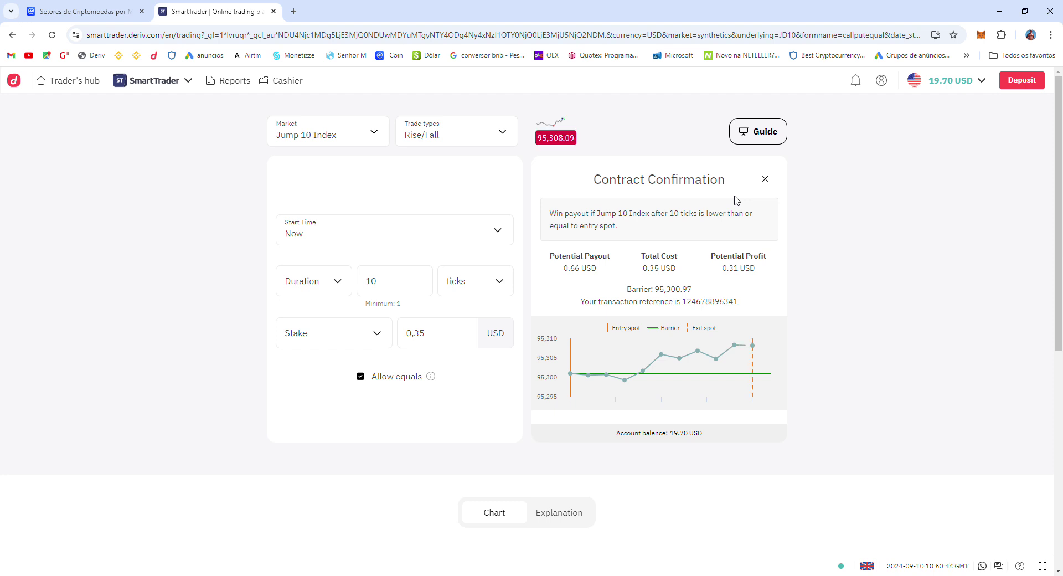
Raise the stake to 0,70 USD and purchase a 10-tick Fall contract
{"action": "left_click", "coordinate": [444, 335]}
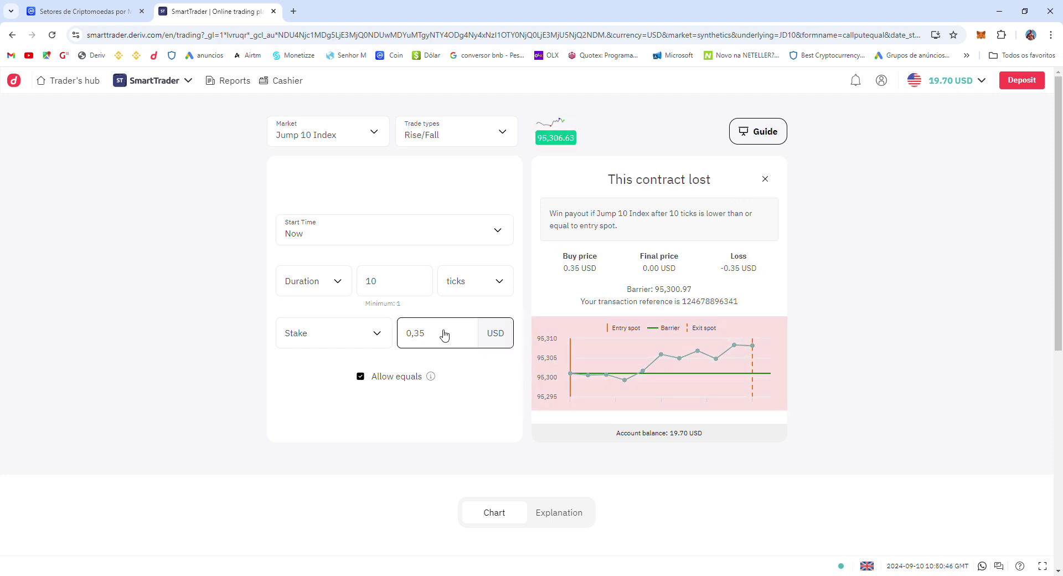
{"action": "key", "text": "Left"}
{"action": "key", "text": "Left"}
{"action": "key", "text": "Left"}
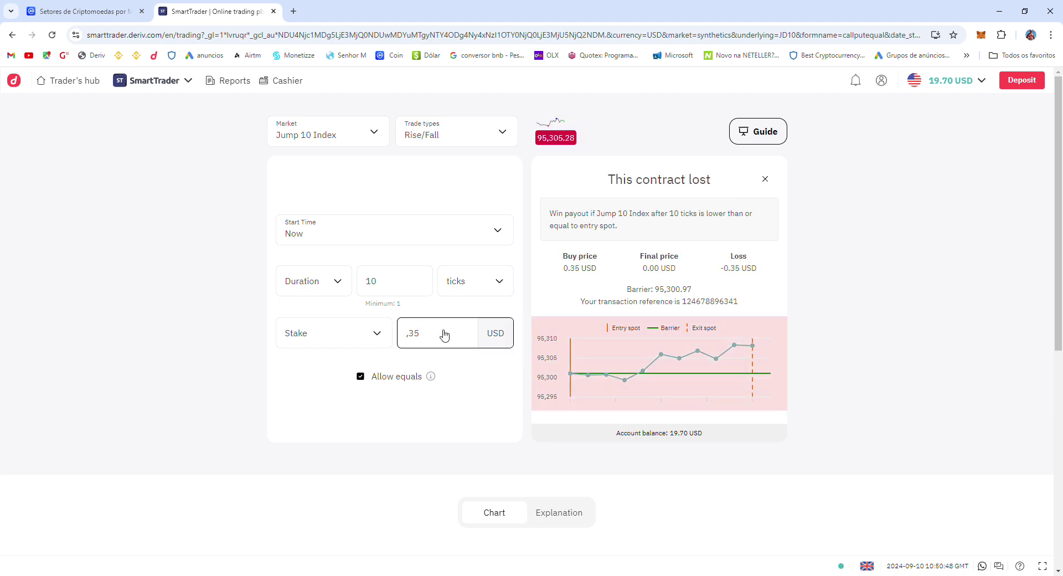
{"action": "type", "text": ",7"}
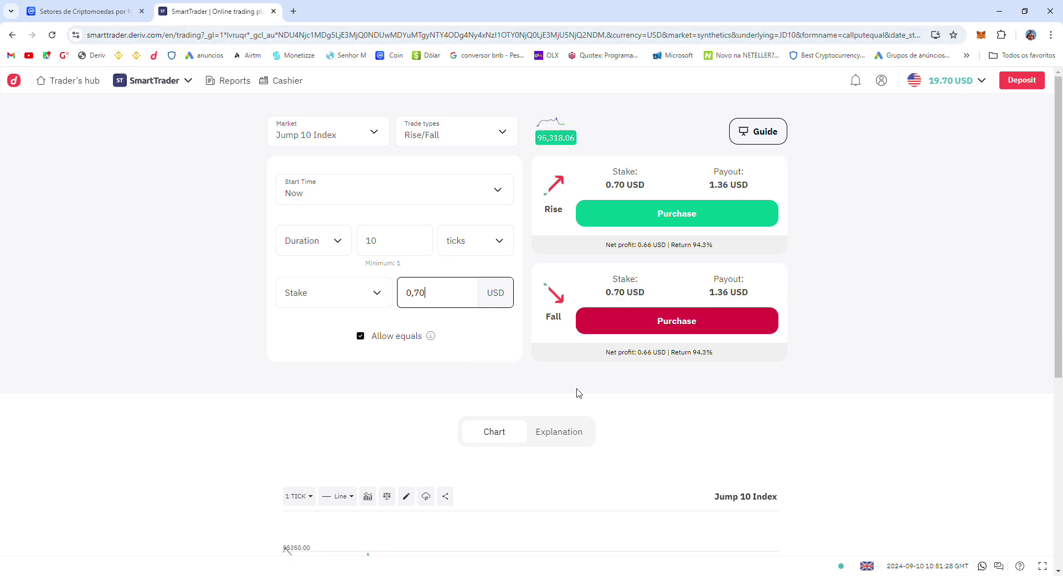
{"action": "left_click", "coordinate": [629, 327]}
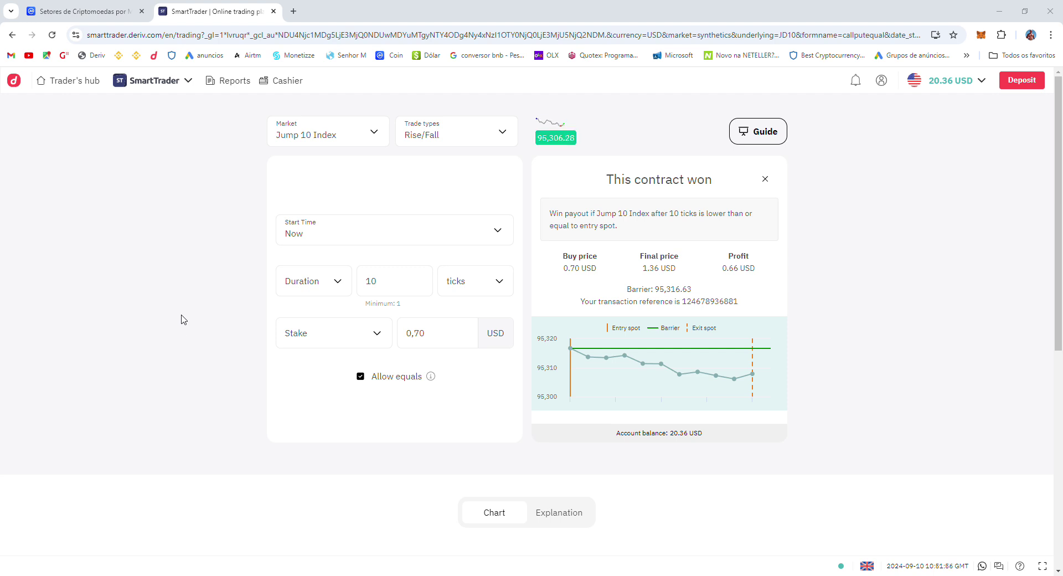
Return the stake to 0,35 USD and purchase another Fall contract on Jump 10 Index
{"action": "left_click", "coordinate": [433, 339]}
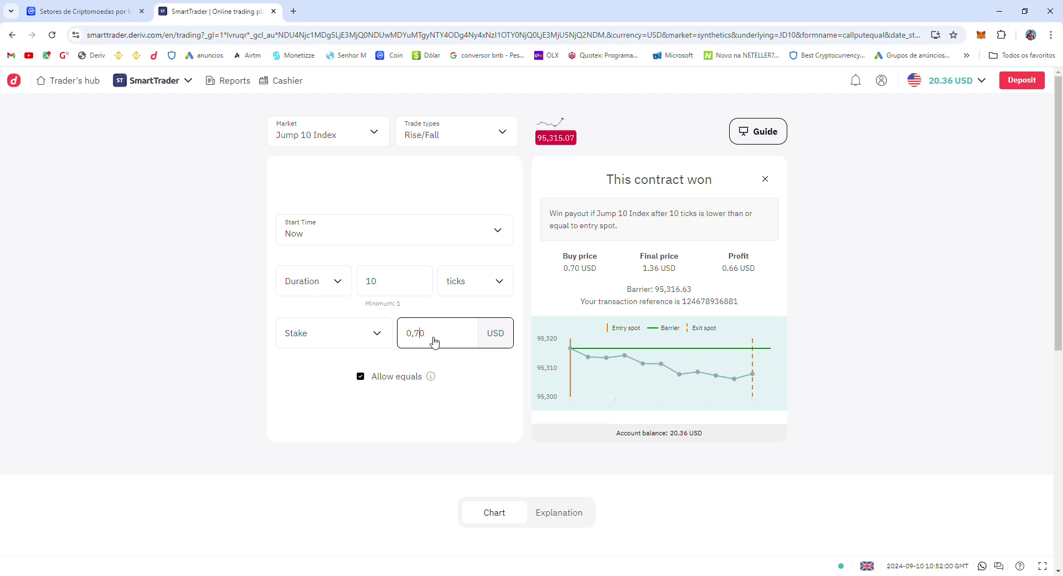
{"action": "key", "text": "Delete"}
{"action": "key", "text": "Delete"}
{"action": "key", "text": "Delete"}
{"action": "key", "text": "Delete"}
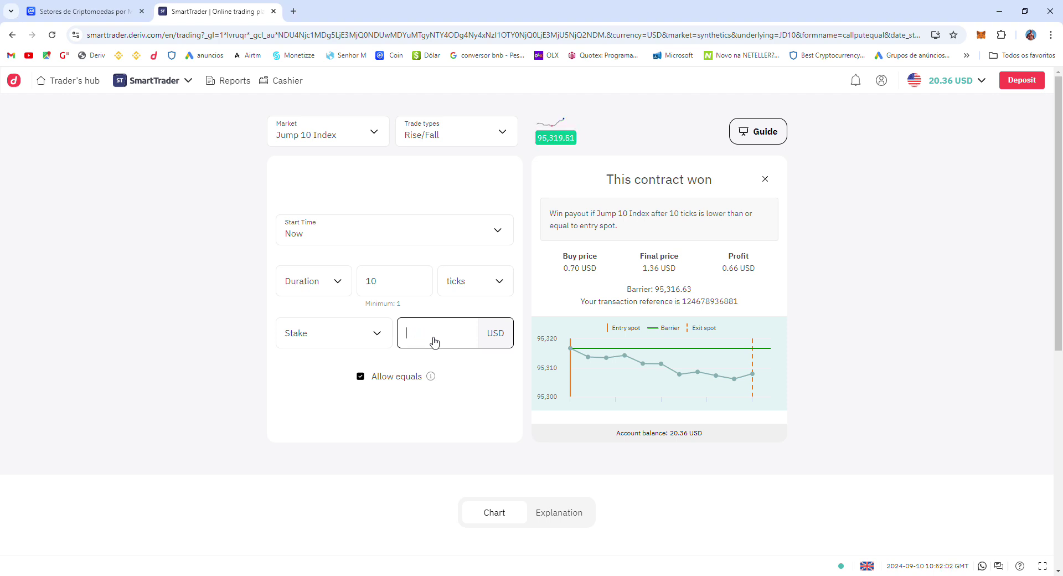
{"action": "type", "text": "0,35"}
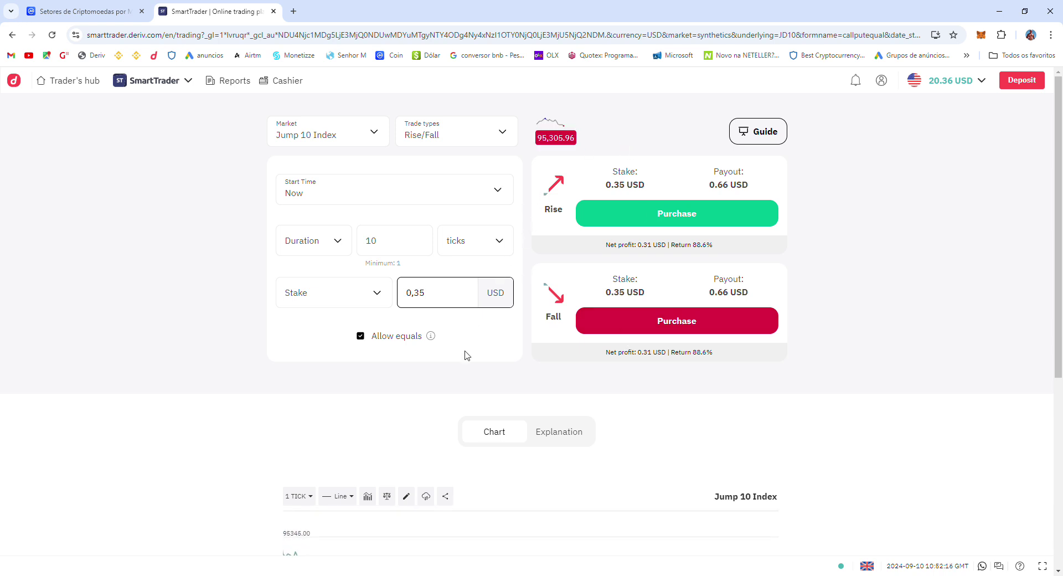
{"action": "left_click", "coordinate": [666, 337]}
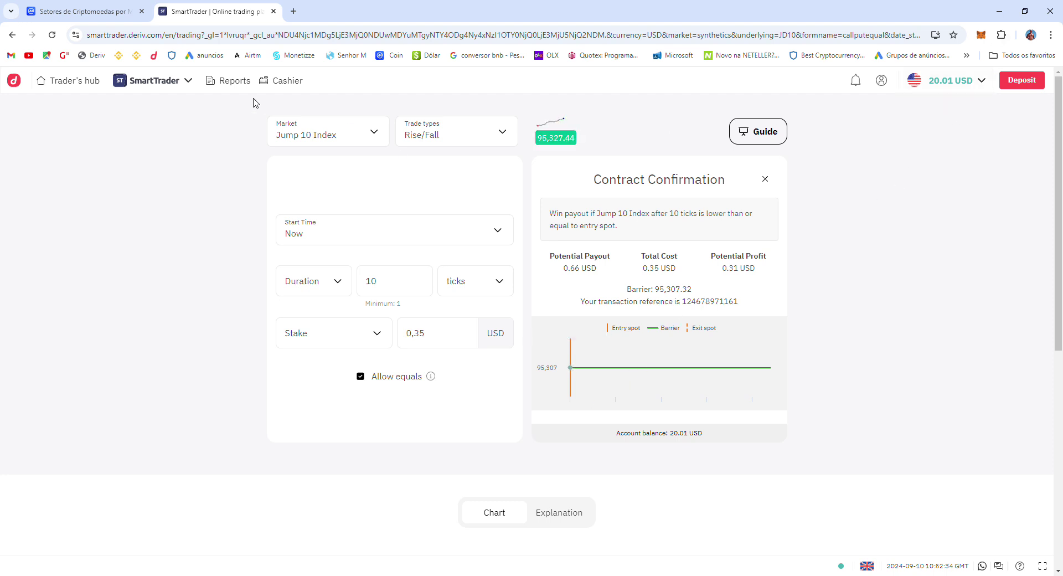
Reload the trading page and purchase a Fall contract with the stake raised to 0,70 USD
{"action": "left_click", "coordinate": [52, 35]}
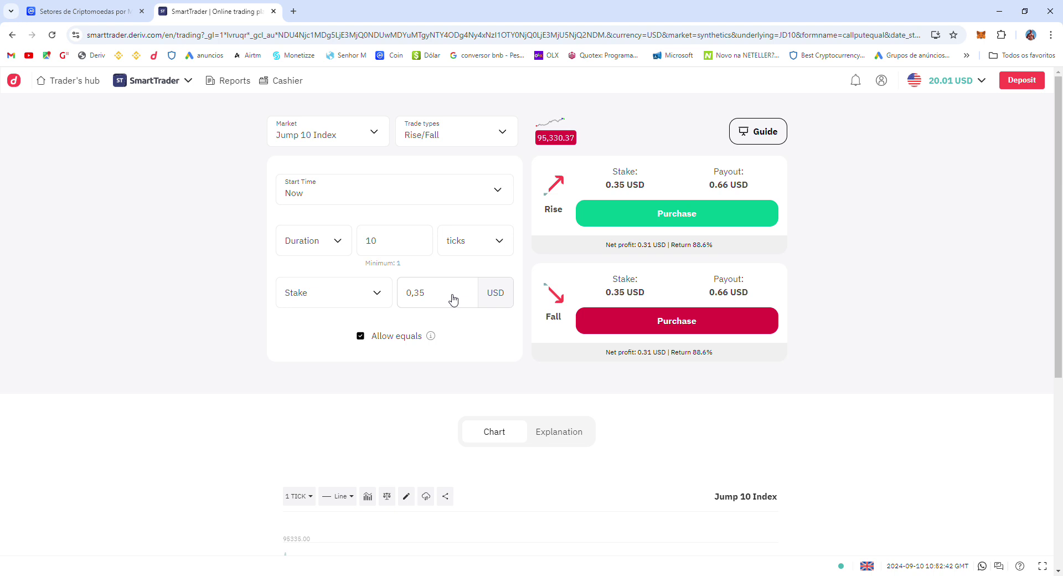
{"action": "key", "text": "Left"}
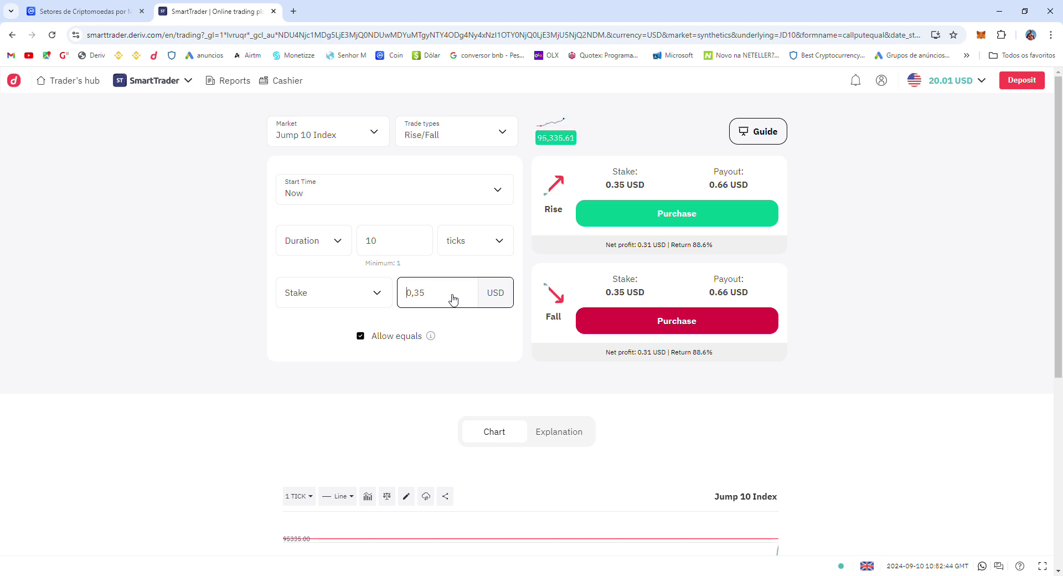
{"action": "key", "text": "Delete"}
{"action": "key", "text": "Delete"}
{"action": "key", "text": "Delete"}
{"action": "type", "text": "0"}
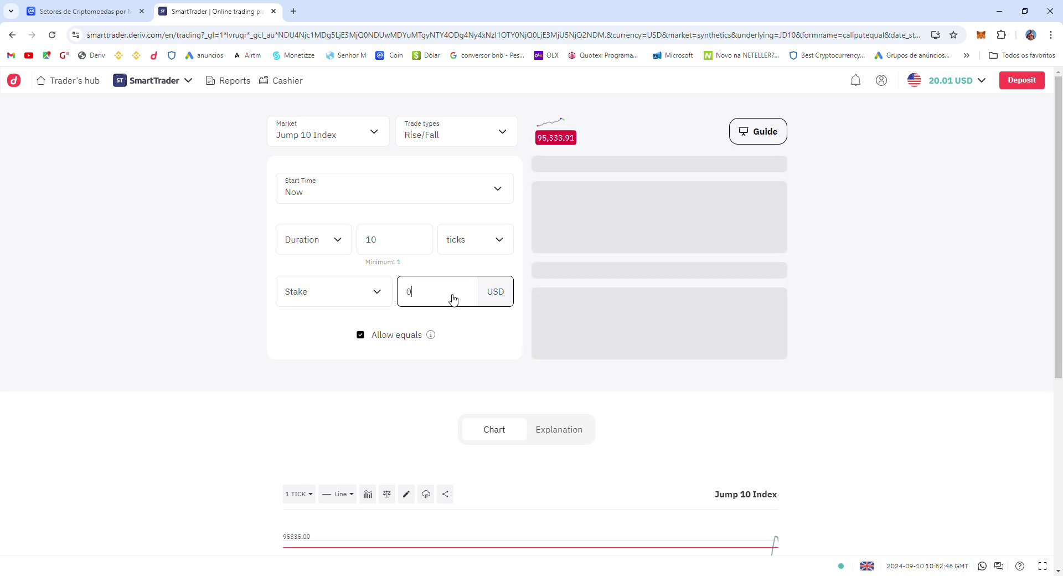
{"action": "type", "text": ",70"}
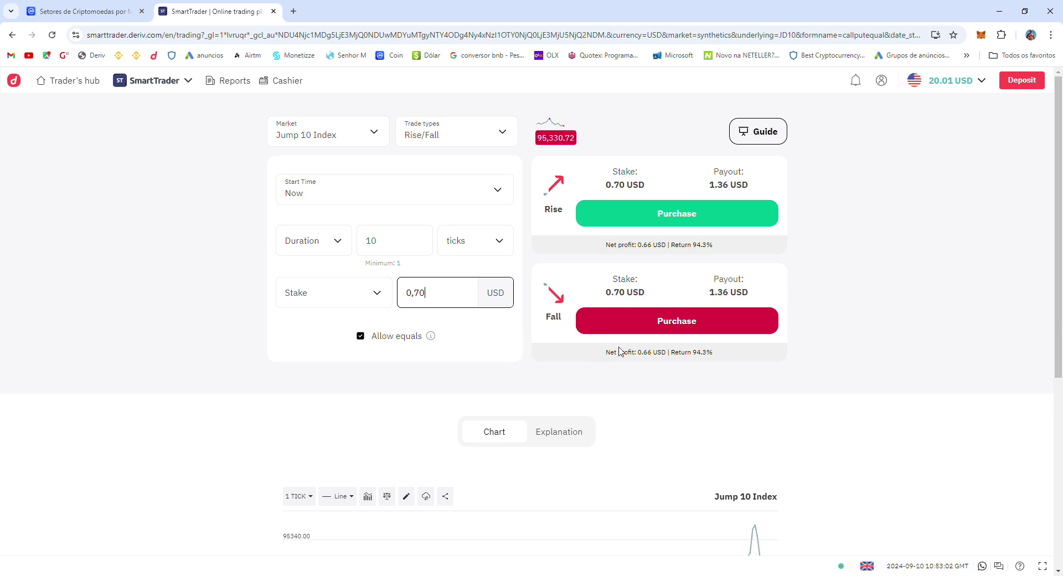
{"action": "left_click", "coordinate": [624, 326]}
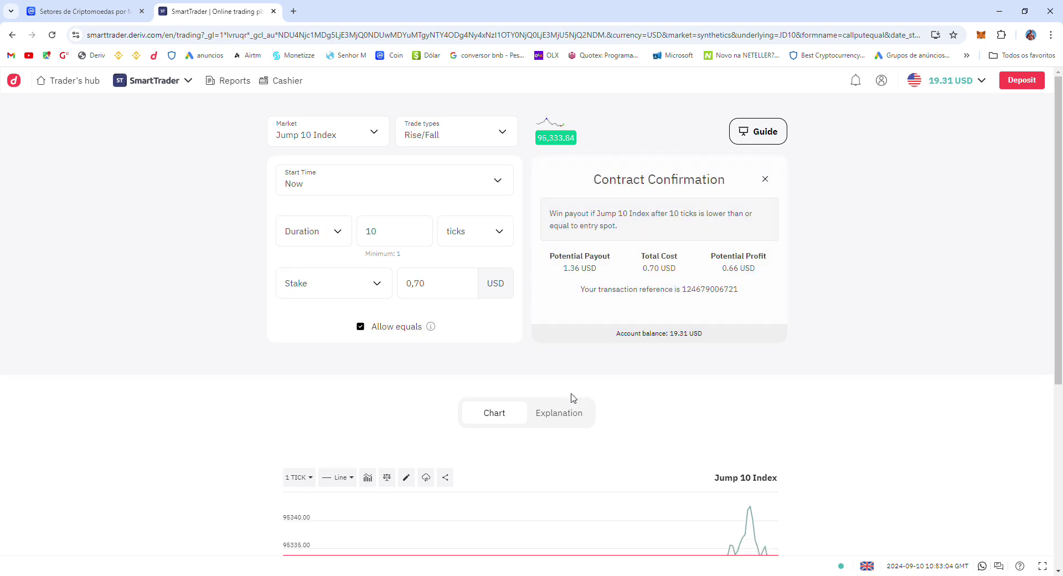